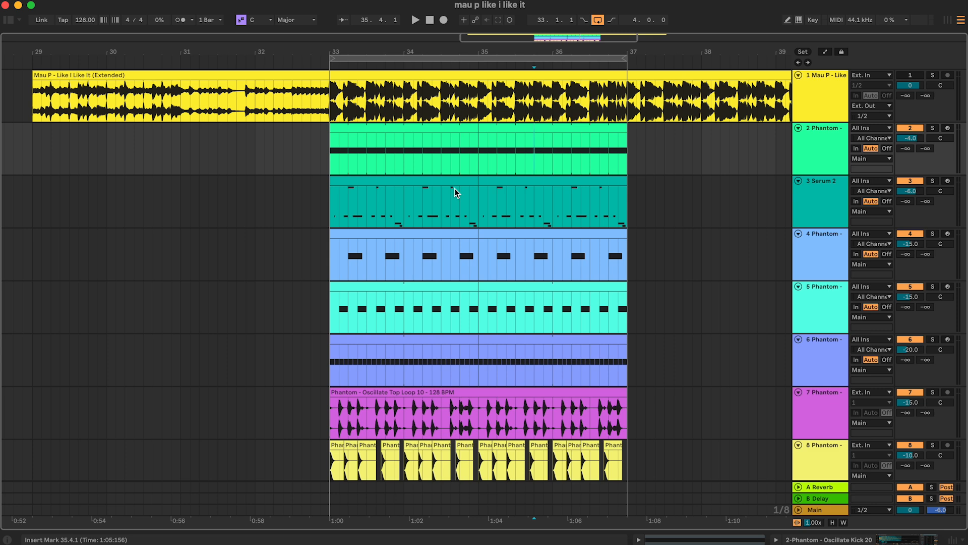
Turn off looping, solo the Mau P reference track and play it from bar 33.
{"action": "left_click", "coordinate": [598, 20]}
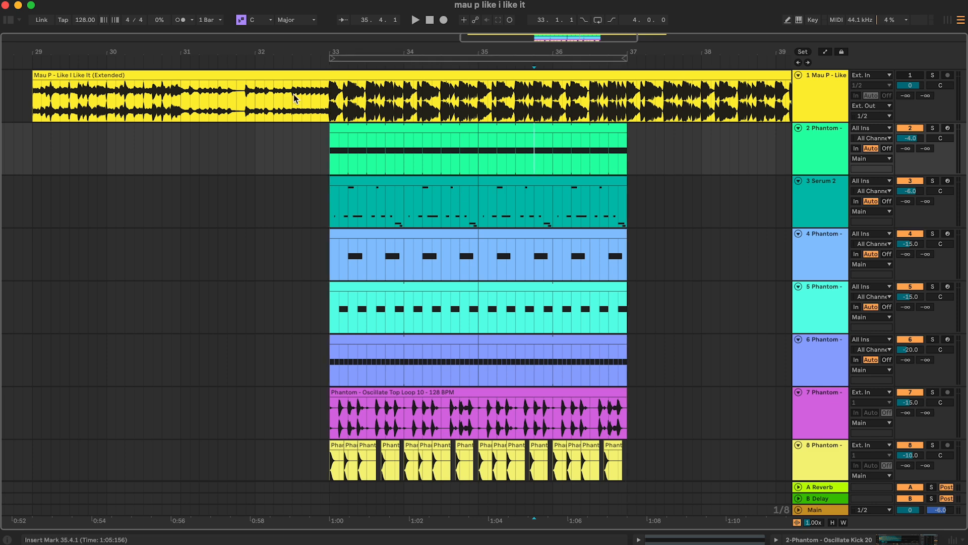
{"action": "left_click", "coordinate": [320, 108]}
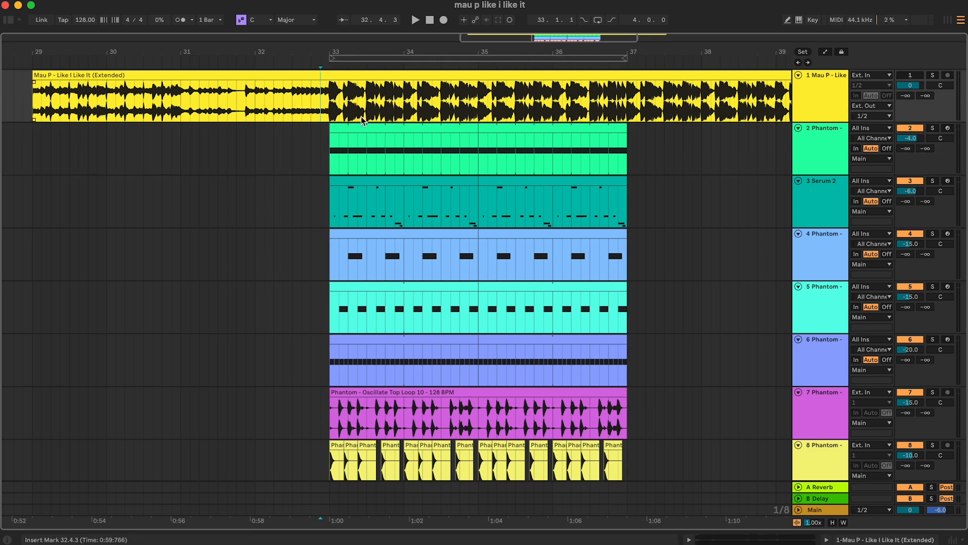
{"action": "left_click", "coordinate": [332, 97]}
{"action": "key", "text": "s"}
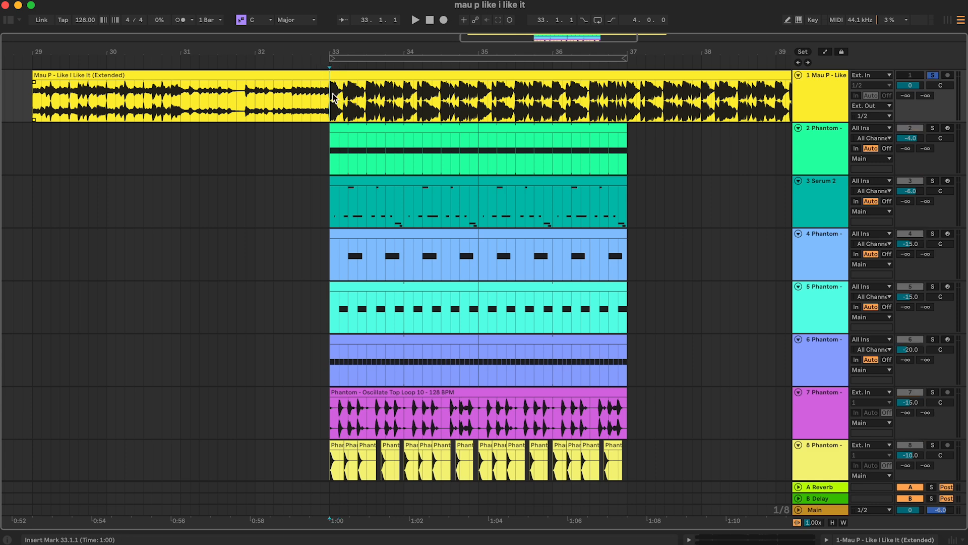
{"action": "key", "text": "space"}
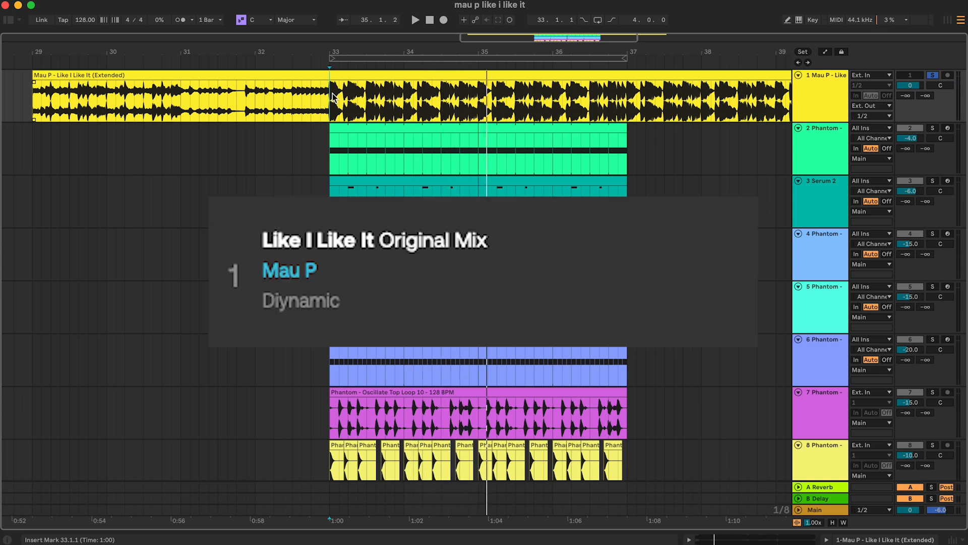
Play the whole remake unsoloed from 32.4.3, just before the drop, and stop partway through bar 36.
{"action": "left_click", "coordinate": [324, 157]}
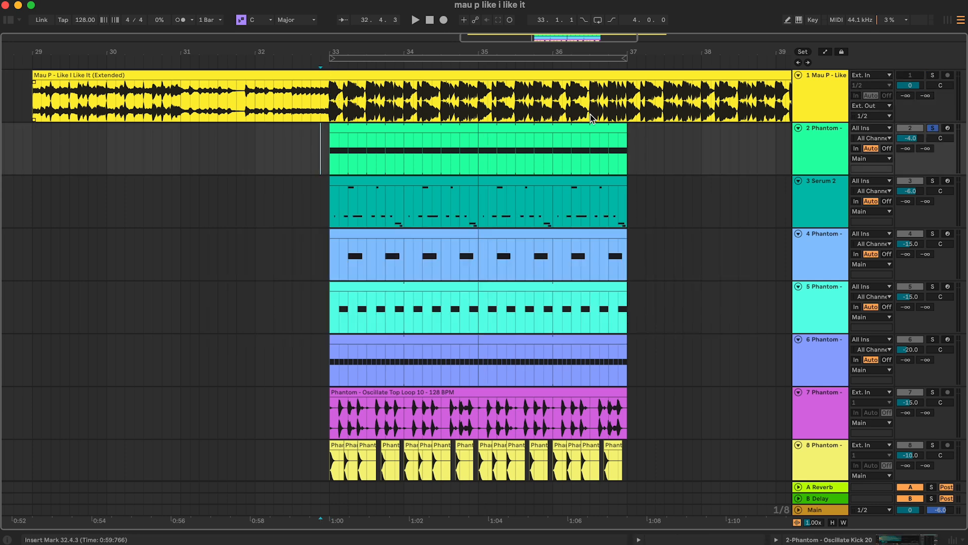
{"action": "key", "text": "space"}
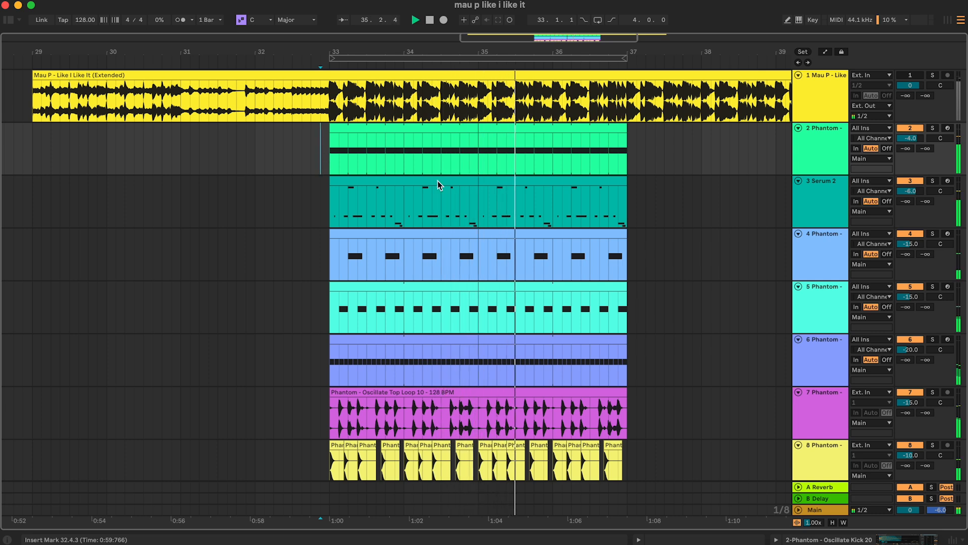
{"action": "key", "text": "space"}
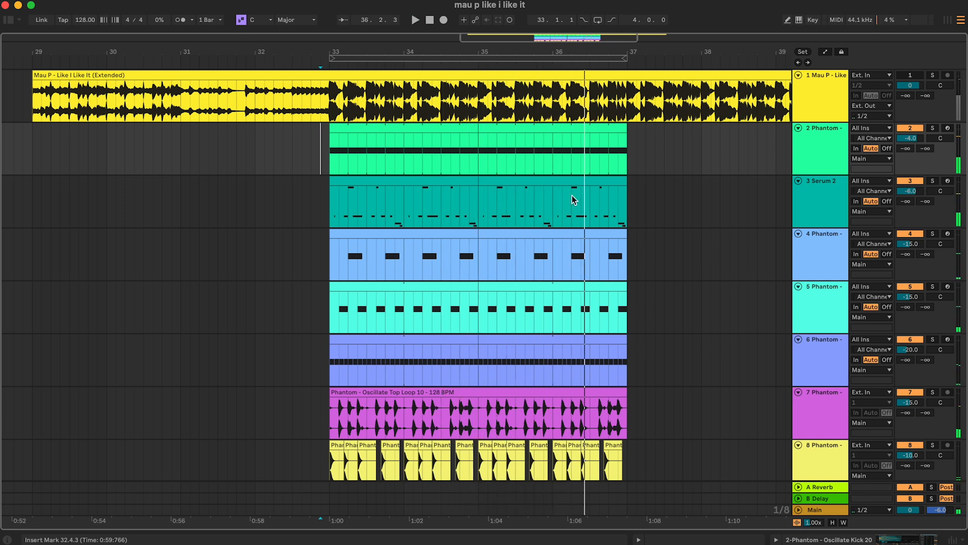
Show the device chain of the Phantom Oscillate Kick track.
{"action": "scroll", "coordinate": [572, 196], "scroll_direction": "down", "scroll_amount": 2}
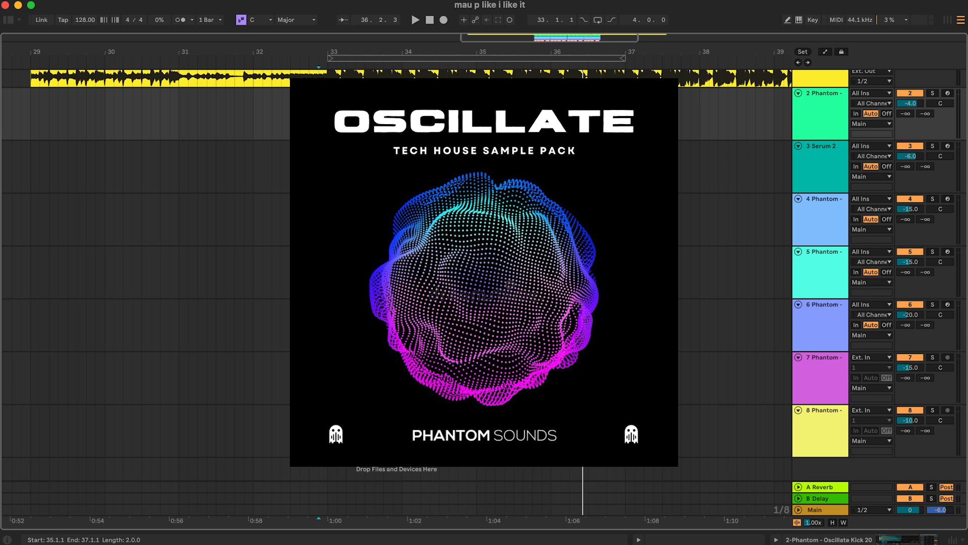
{"action": "scroll", "coordinate": [572, 196], "scroll_direction": "up", "scroll_amount": 4}
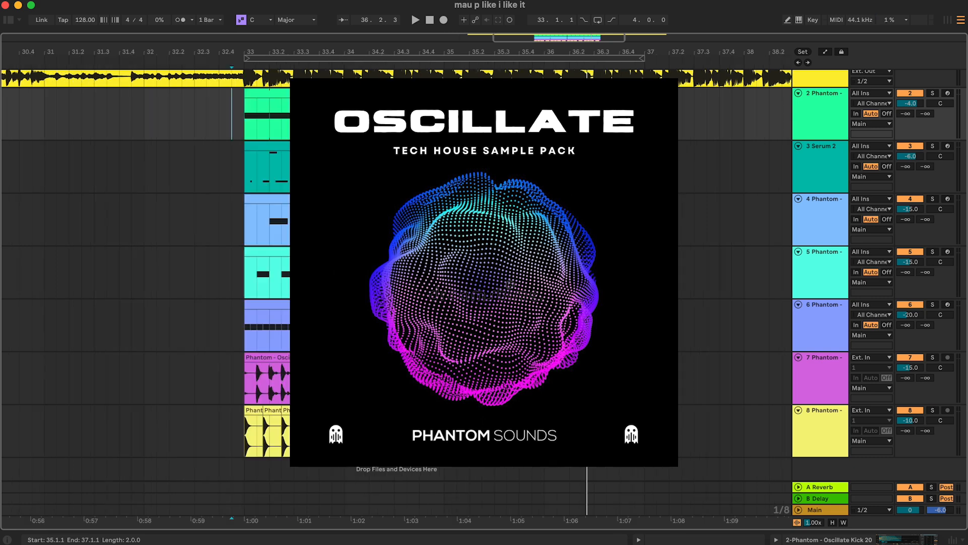
{"action": "scroll", "coordinate": [572, 195], "scroll_direction": "left", "scroll_amount": 1}
{"action": "scroll", "coordinate": [572, 196], "scroll_direction": "up", "scroll_amount": 2}
{"action": "scroll", "coordinate": [572, 196], "scroll_direction": "left", "scroll_amount": 2}
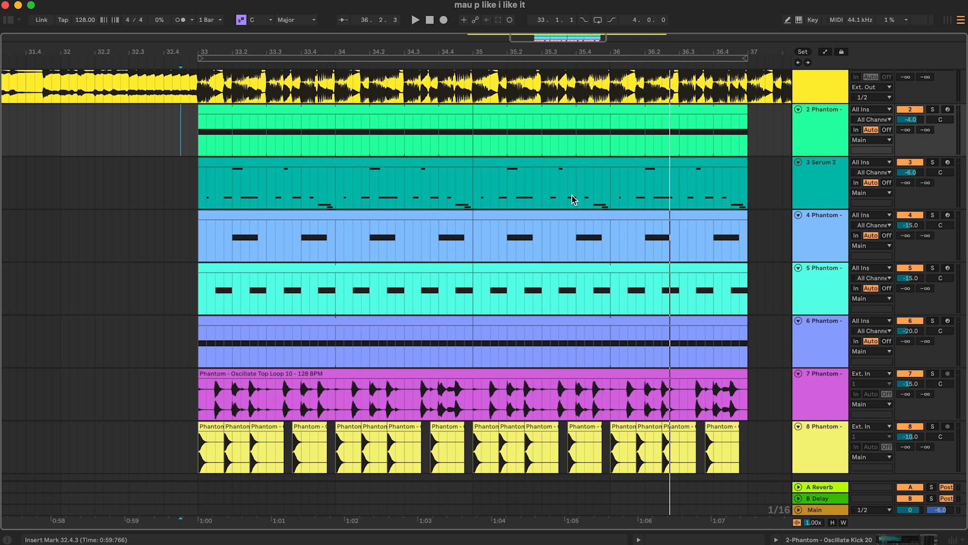
{"action": "double_click", "coordinate": [820, 146]}
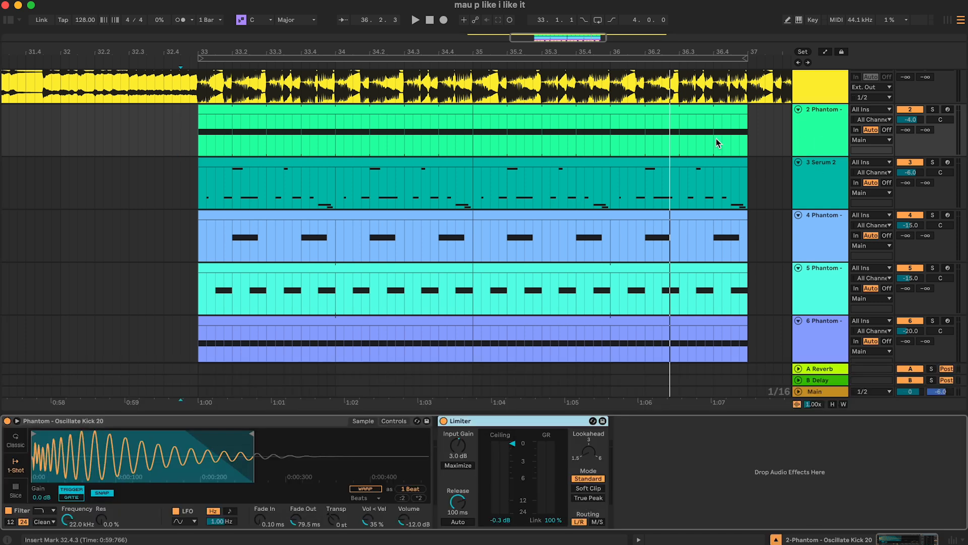
Loop bars 33 to 37, solo the kick track and play it from bar 33 with its Limiter selected.
{"action": "left_click", "coordinate": [444, 111]}
{"action": "key", "text": "super+l"}
{"action": "key", "text": "s"}
{"action": "left_click", "coordinate": [525, 138]}
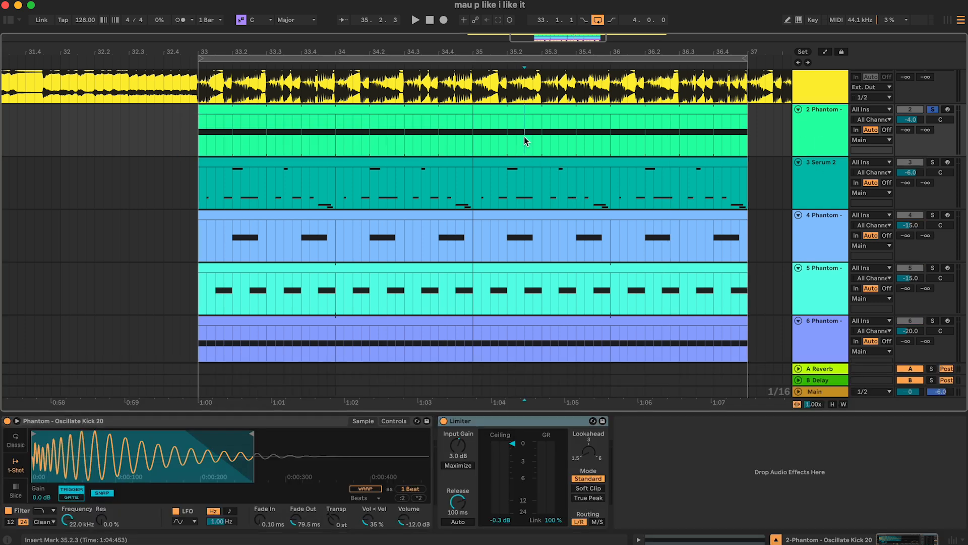
{"action": "left_click", "coordinate": [441, 111]}
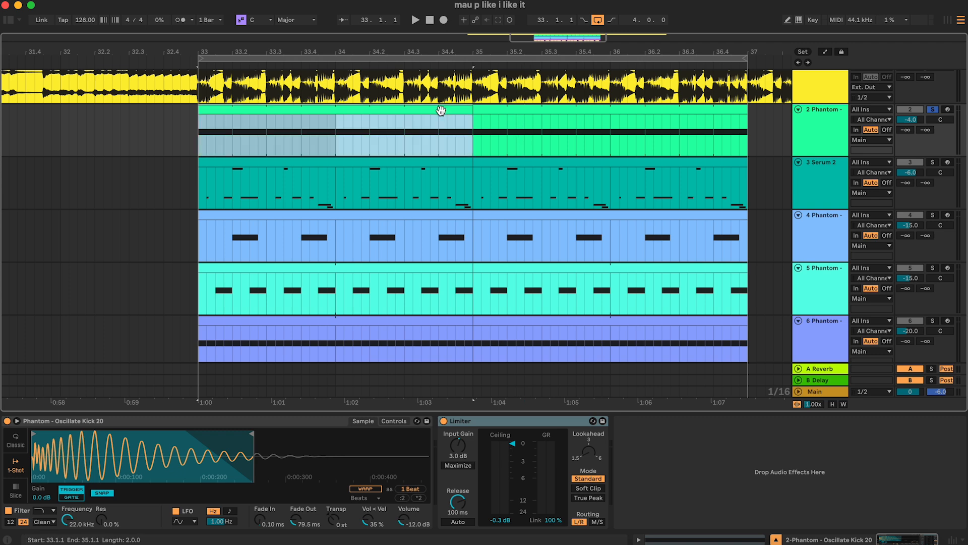
{"action": "key", "text": "space"}
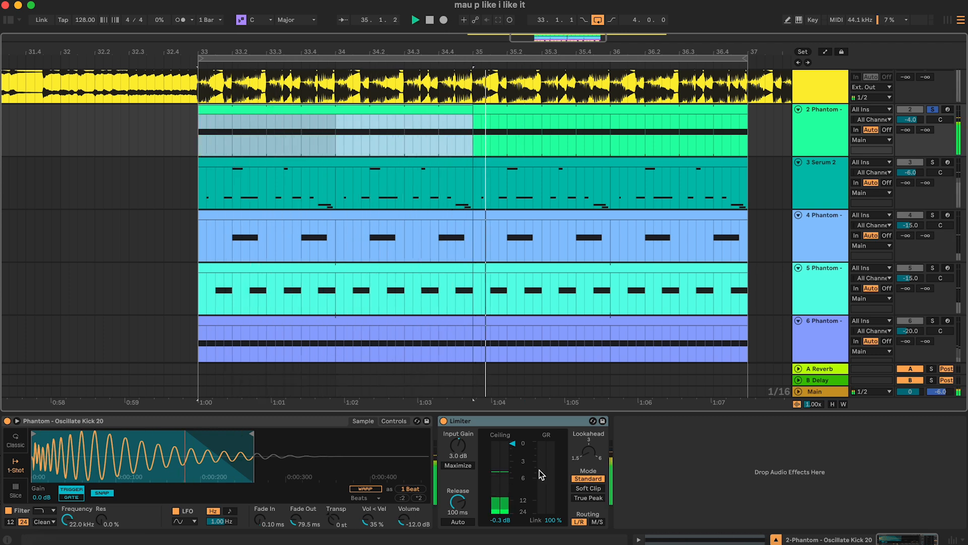
{"action": "left_click", "coordinate": [444, 422]}
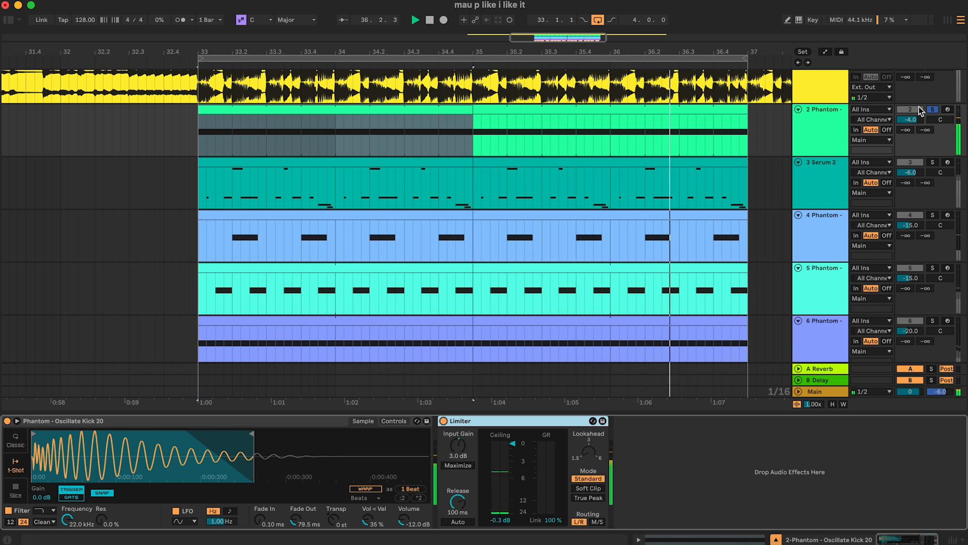
Solo the Serum 2 track and play it from bar 33, opening the Serum 2 instrument to check Filter 1's resonance.
{"action": "left_click", "coordinate": [825, 131]}
{"action": "key", "text": "Down"}
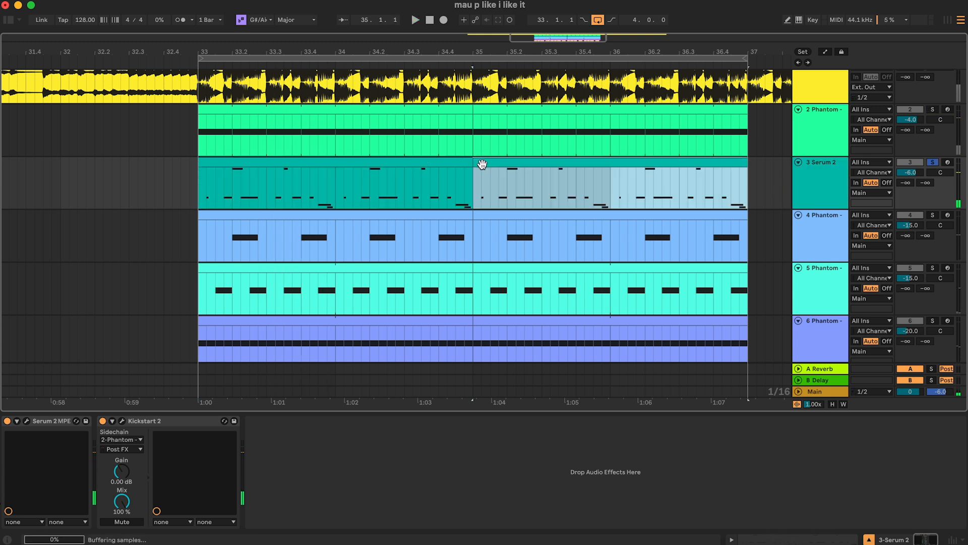
{"action": "left_click", "coordinate": [455, 163]}
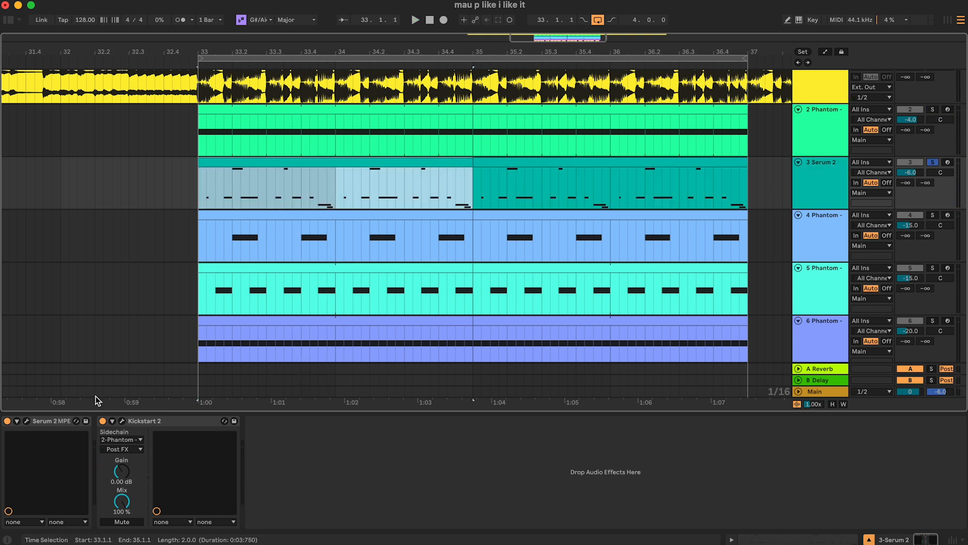
{"action": "key", "text": "space"}
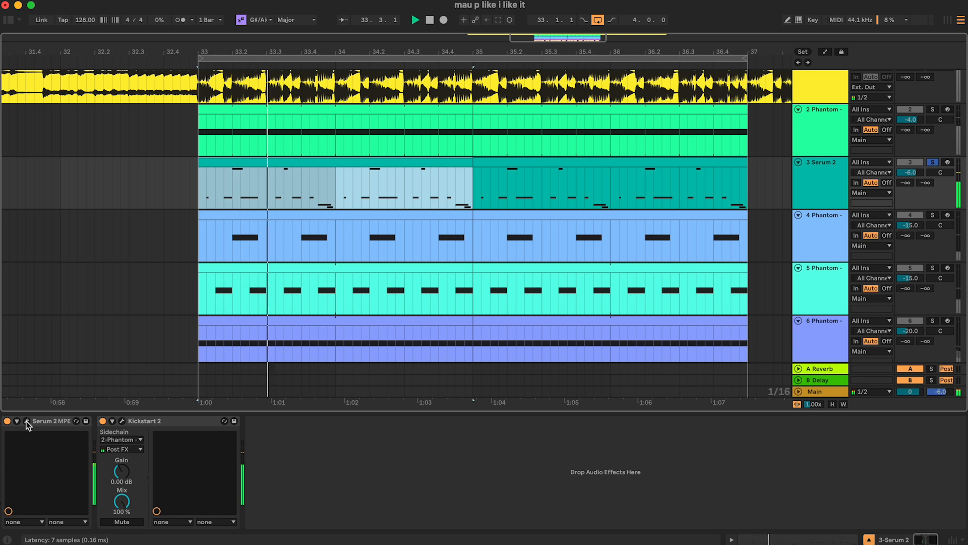
{"action": "left_click", "coordinate": [27, 421]}
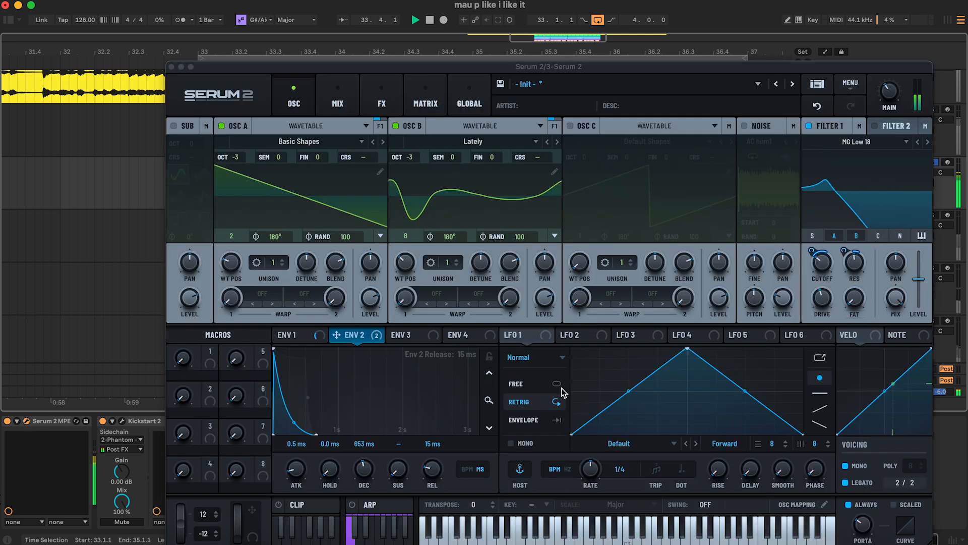
{"action": "left_click", "coordinate": [852, 273]}
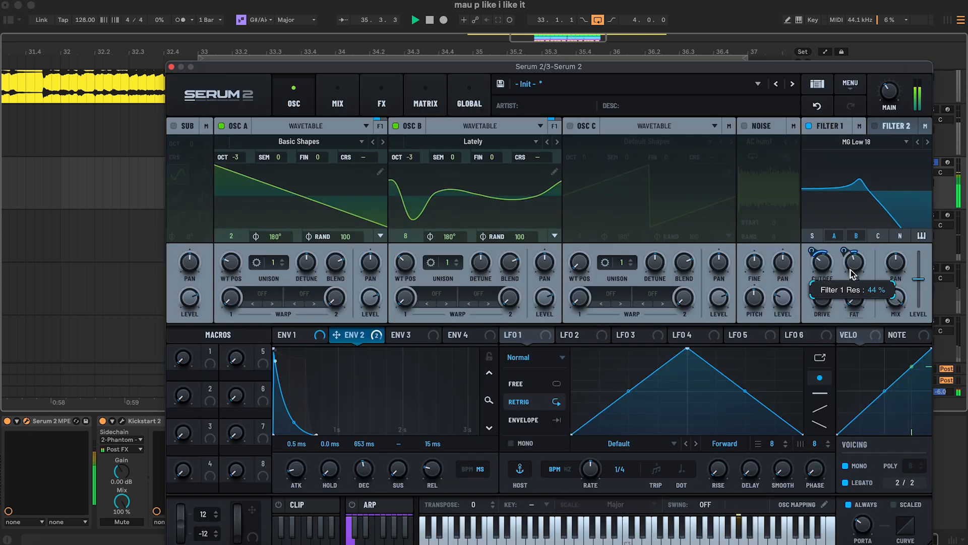
{"action": "left_click_drag", "start_coordinate": [852, 274], "coordinate": [853, 275]}
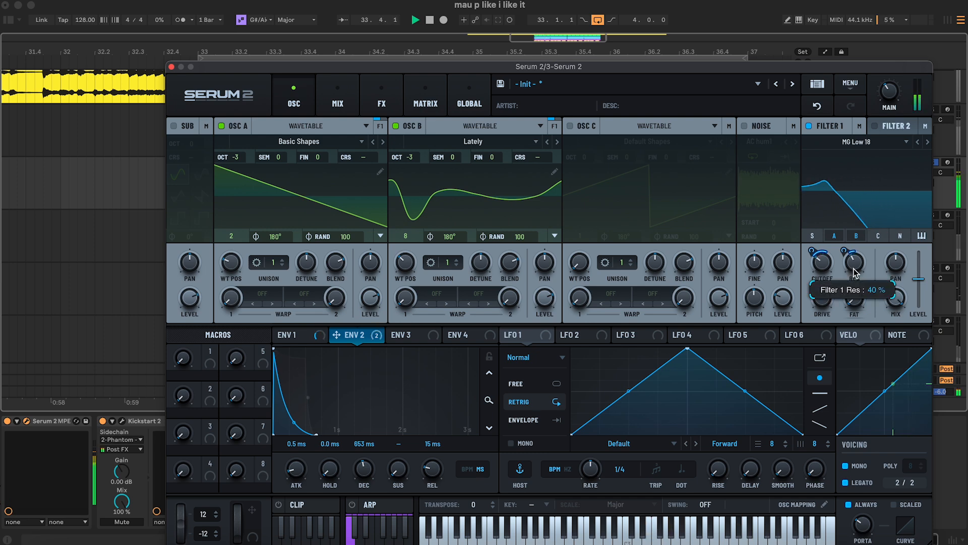
Display Envelope 1 and move the Serum 2 window up so its whole interface fits on screen.
{"action": "left_click", "coordinate": [302, 336]}
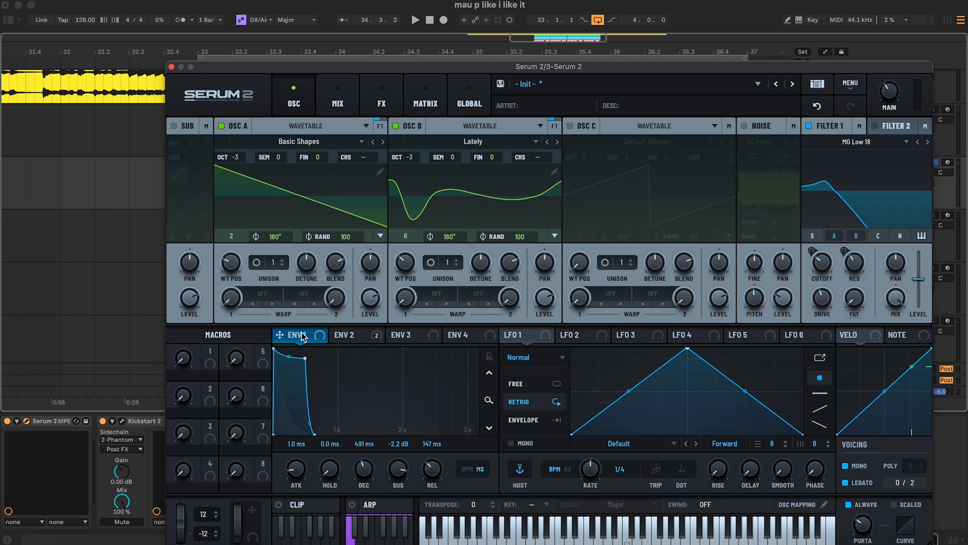
{"action": "left_click_drag", "start_coordinate": [338, 68], "coordinate": [332, 43]}
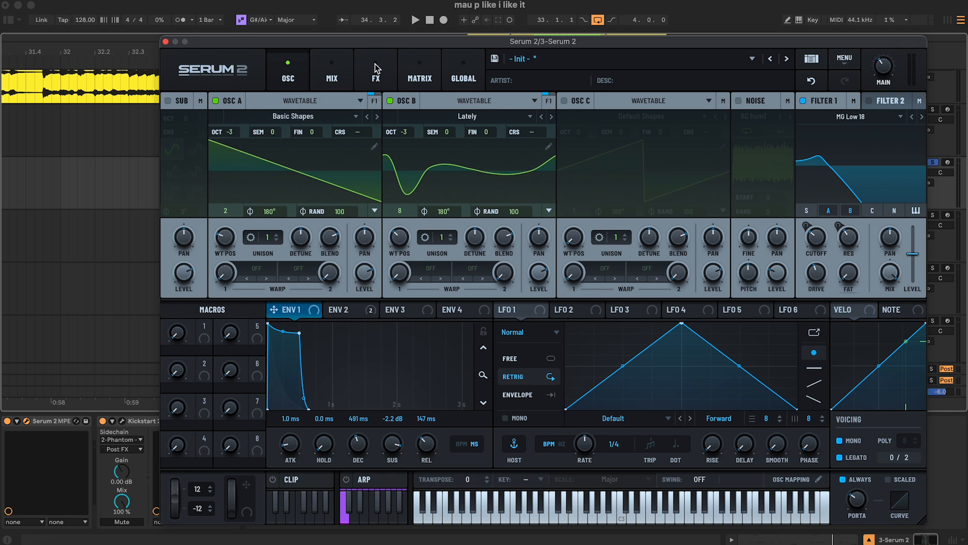
Browse oscillator B's S2 Tables > Digital wavetables to locate Lately, and close the list without changing the wavetable.
{"action": "left_click", "coordinate": [462, 116]}
{"action": "left_click", "coordinate": [461, 116]}
{"action": "left_click", "coordinate": [460, 117]}
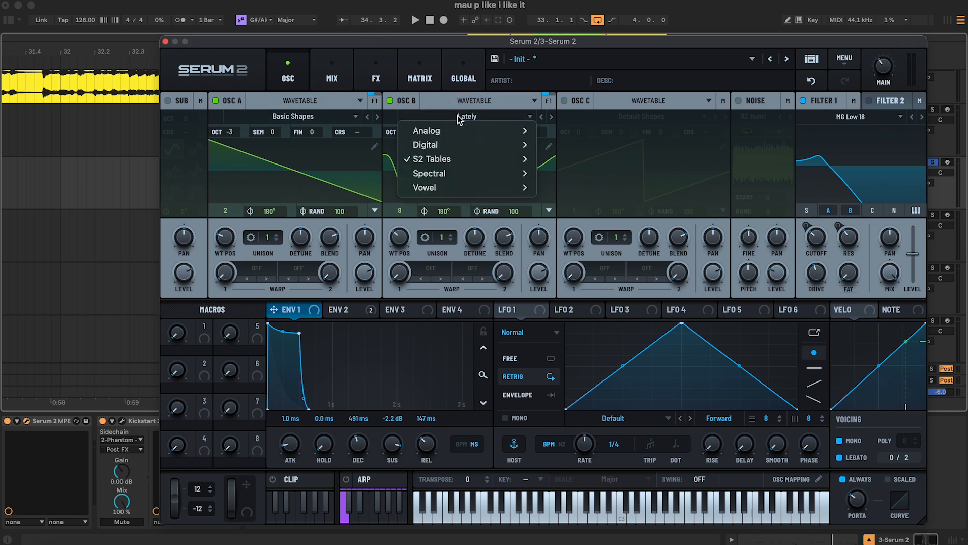
{"action": "mouse_move", "coordinate": [454, 161]}
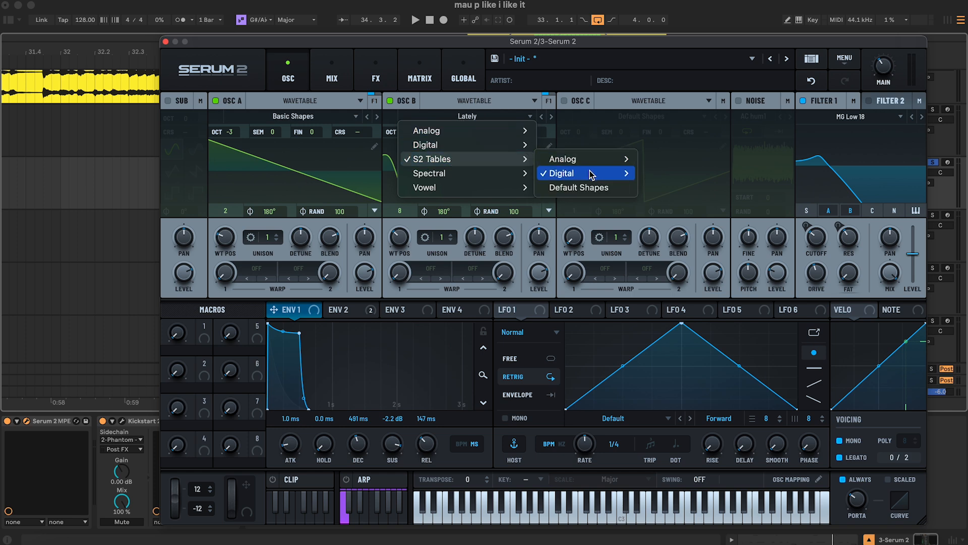
{"action": "mouse_move", "coordinate": [591, 175]}
{"action": "scroll", "coordinate": [708, 290], "scroll_direction": "down", "scroll_amount": 10}
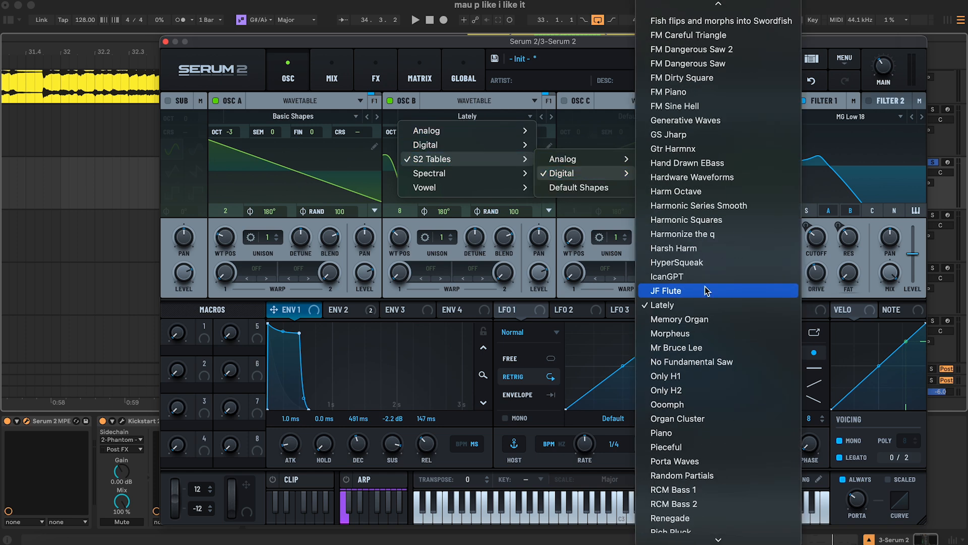
{"action": "left_click", "coordinate": [506, 44]}
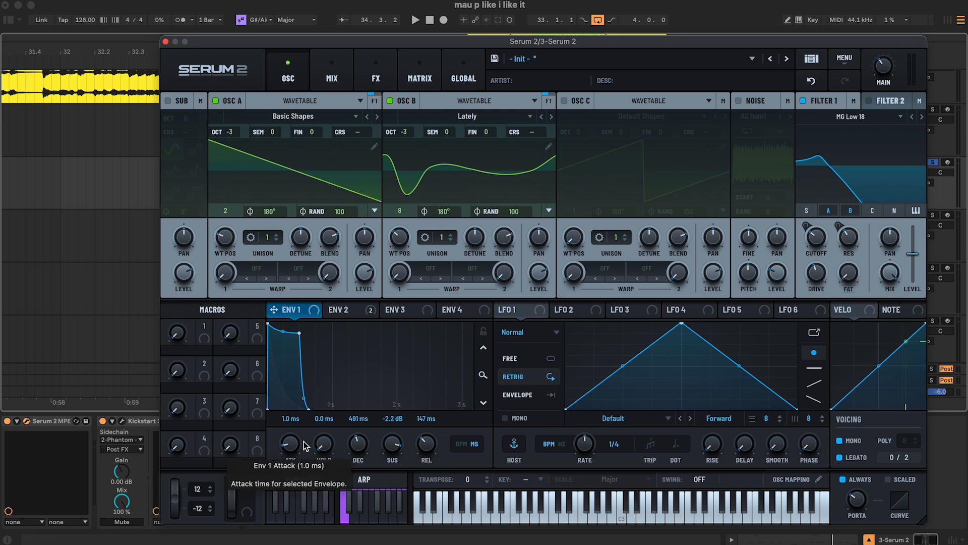
Adjust Envelope 1 to a 488 ms decay, -2.4 dB sustain and 118 ms release.
{"action": "left_click_drag", "start_coordinate": [299, 333], "coordinate": [298, 333]}
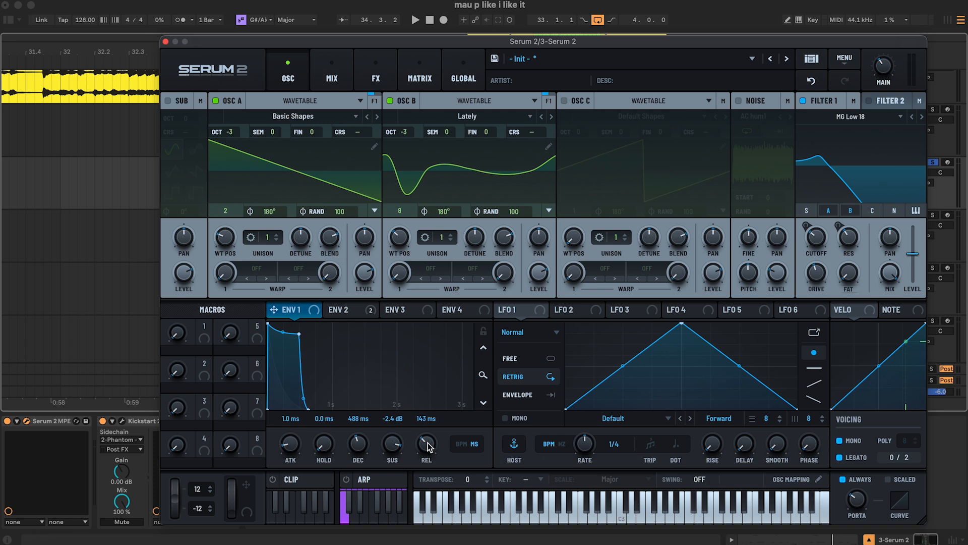
{"action": "scroll", "coordinate": [427, 447], "scroll_direction": "down", "scroll_amount": 3}
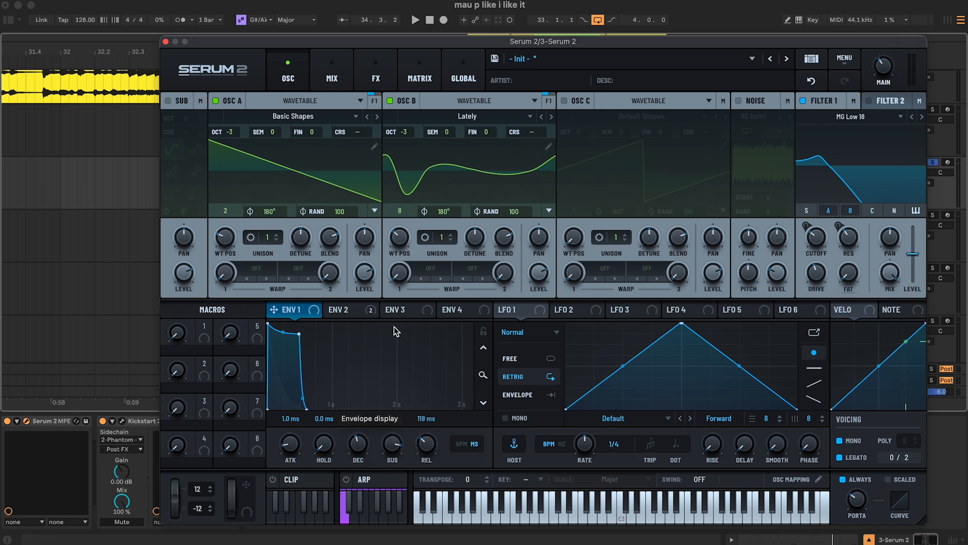
Play the bass and compare its sound with Envelope 2's Filter 1 Freq and Filter 1 Res modulations bypassed and restored.
{"action": "left_click", "coordinate": [350, 313]}
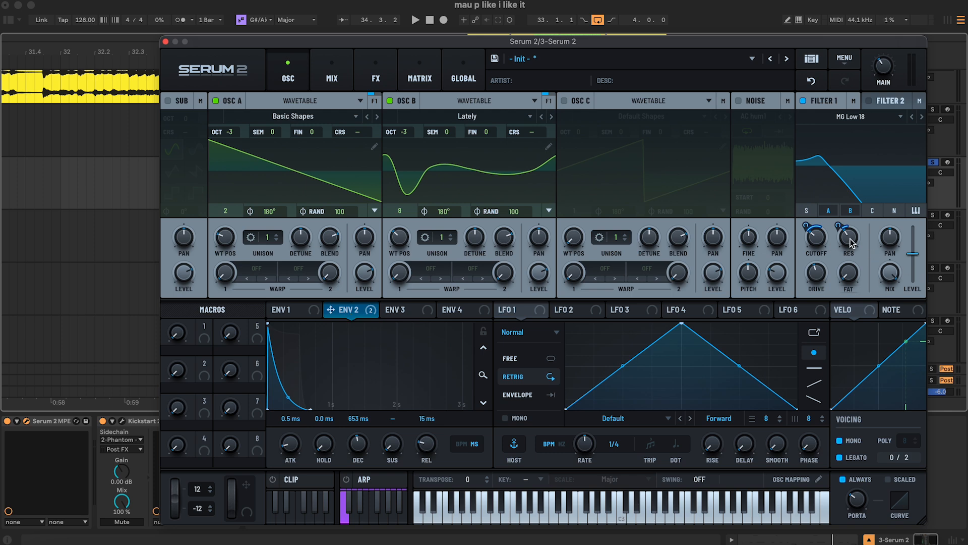
{"action": "key", "text": "space"}
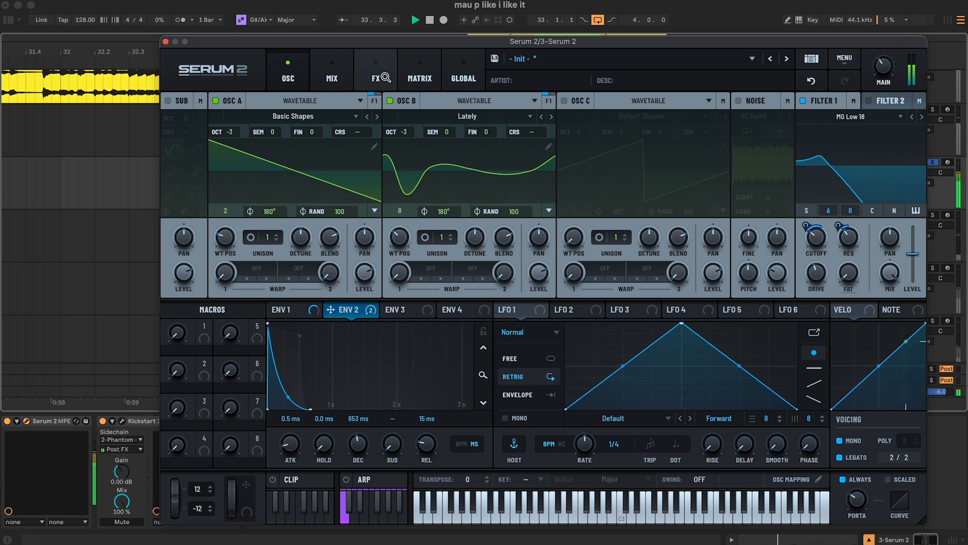
{"action": "left_click", "coordinate": [417, 78]}
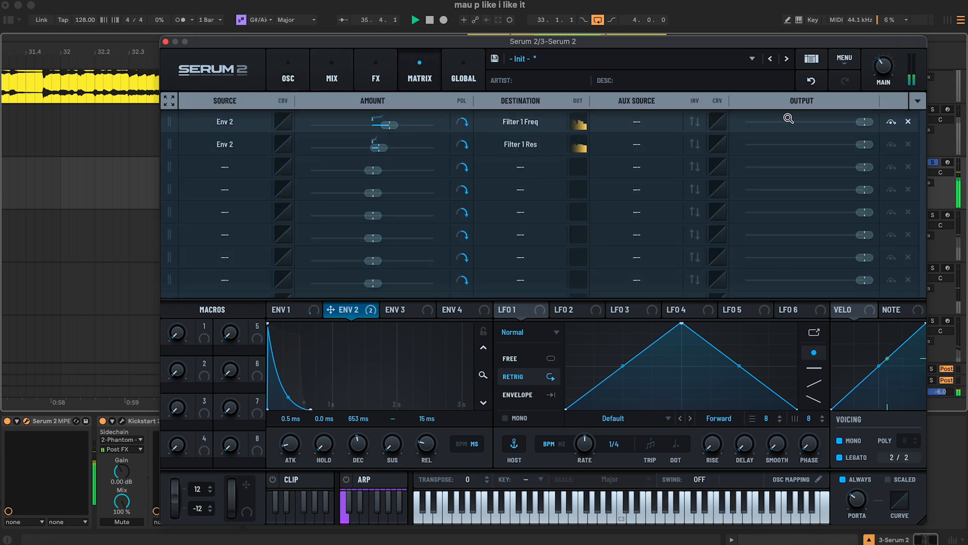
{"action": "left_click", "coordinate": [891, 122]}
{"action": "left_click", "coordinate": [892, 144]}
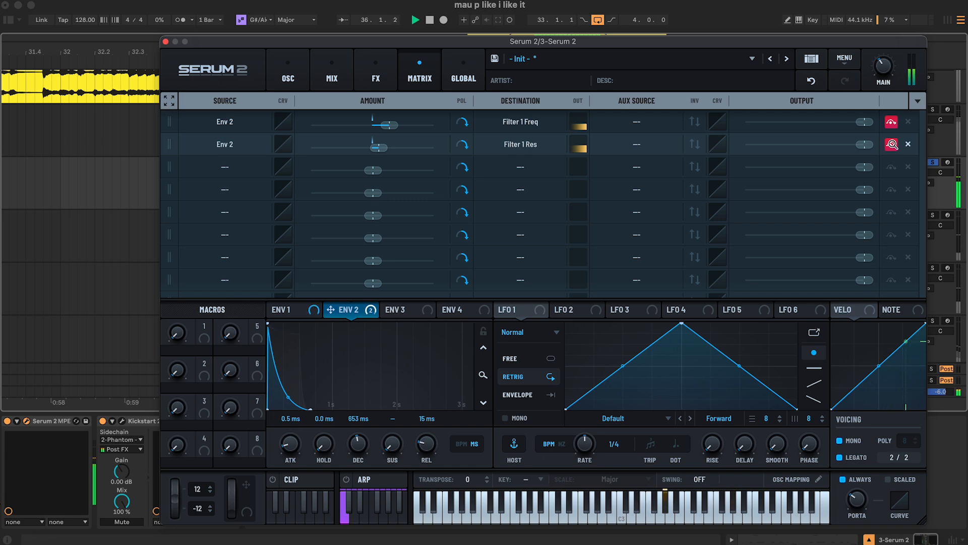
{"action": "left_click", "coordinate": [891, 144]}
{"action": "left_click", "coordinate": [892, 122]}
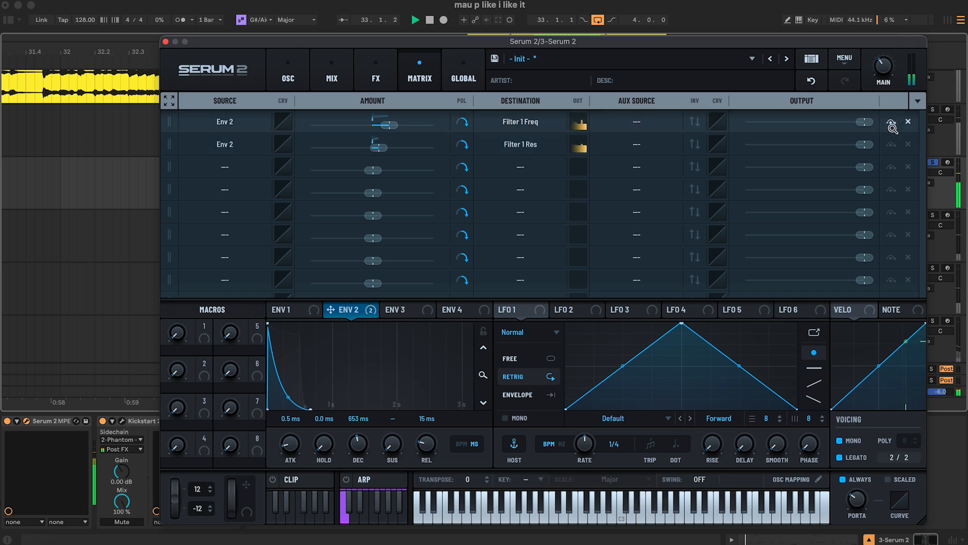
{"action": "left_click", "coordinate": [288, 79]}
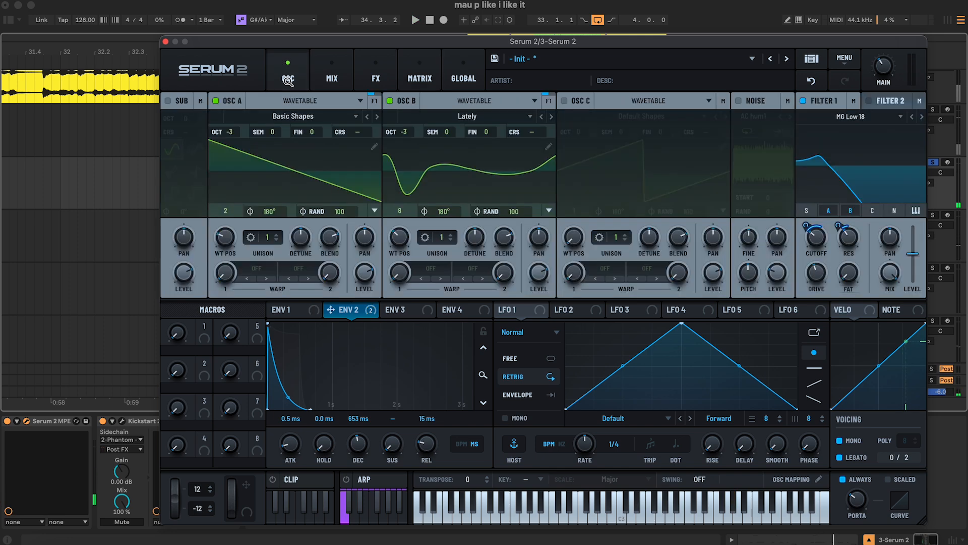
Display Serum 2's effects and play the bass, comparing it with the Distortion bypassed and restored.
{"action": "left_click", "coordinate": [385, 75]}
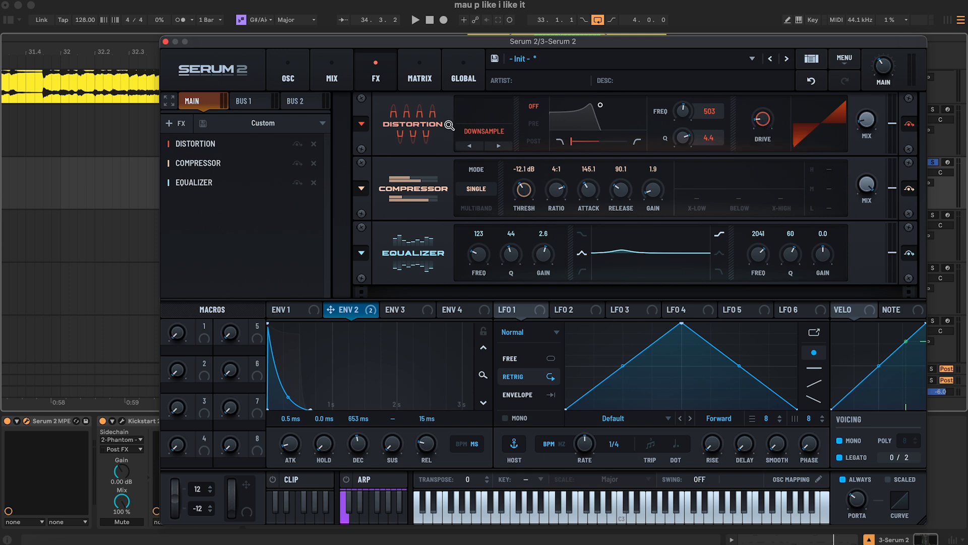
{"action": "key", "text": "space"}
{"action": "left_click", "coordinate": [298, 146]}
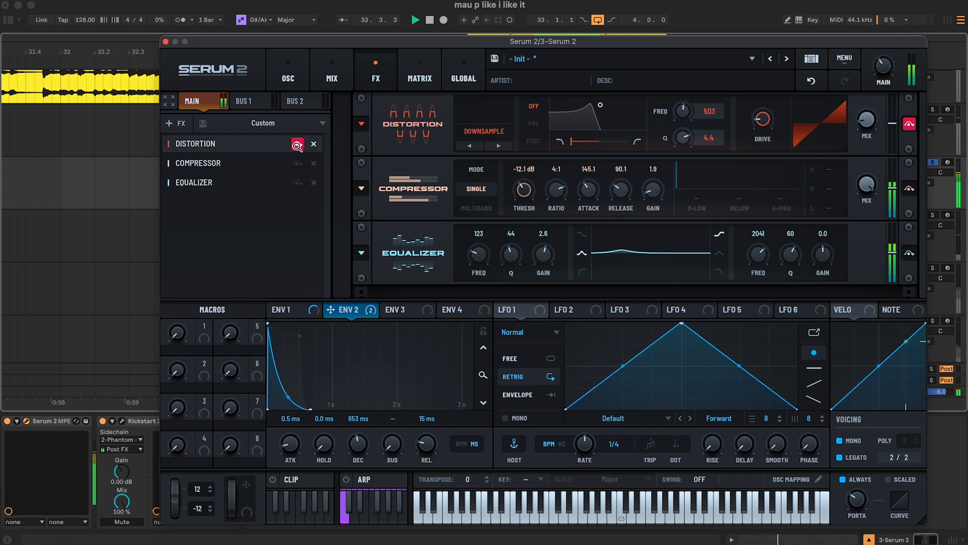
{"action": "left_click", "coordinate": [297, 147]}
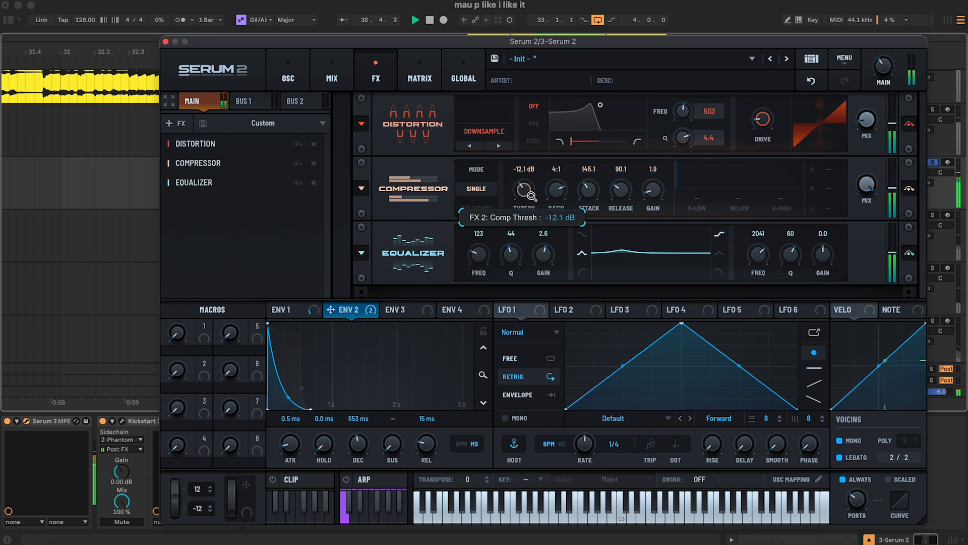
Set the Serum 2 Compressor's threshold to -12.5 dB and play the bass to check it.
{"action": "scroll", "coordinate": [530, 192], "scroll_direction": "down", "scroll_amount": 2}
{"action": "key", "text": "space"}
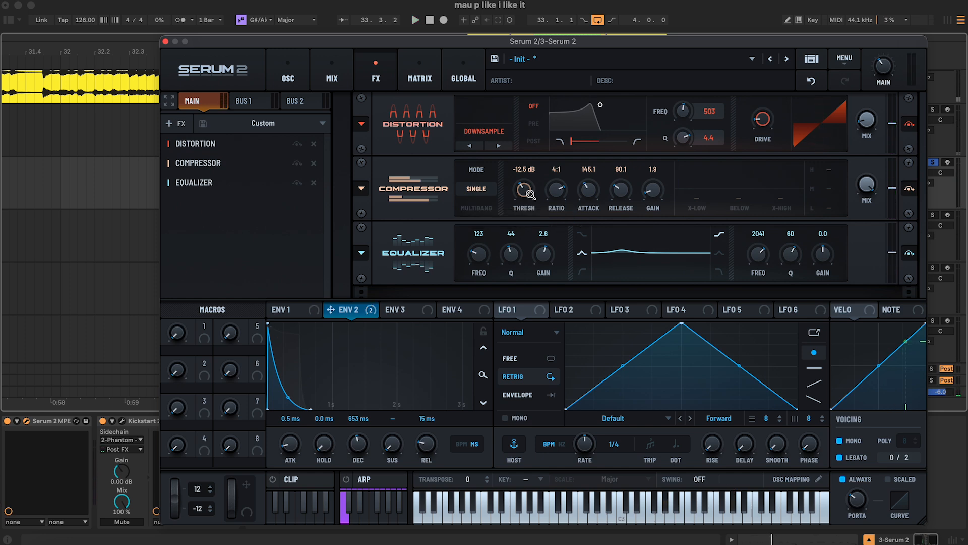
{"action": "key", "text": "space"}
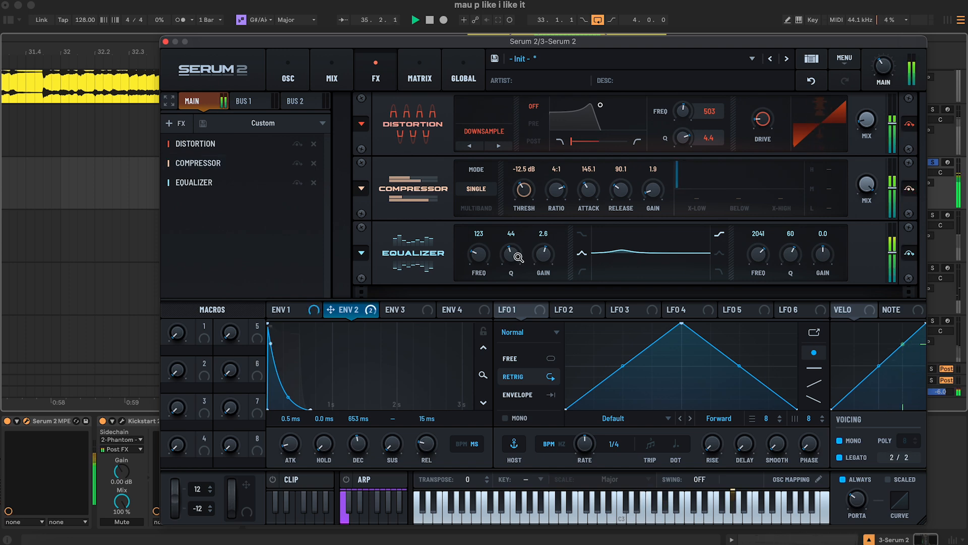
{"action": "key", "text": "space"}
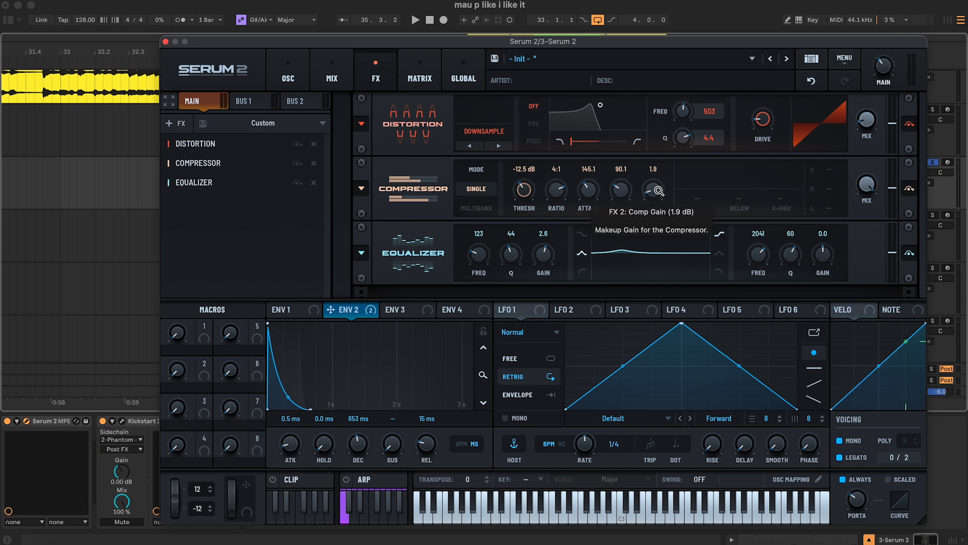
Move the Serum 2 window up slightly and compare the bass with the Equalizer bypassed and restored.
{"action": "left_click_drag", "start_coordinate": [658, 46], "coordinate": [654, 36]}
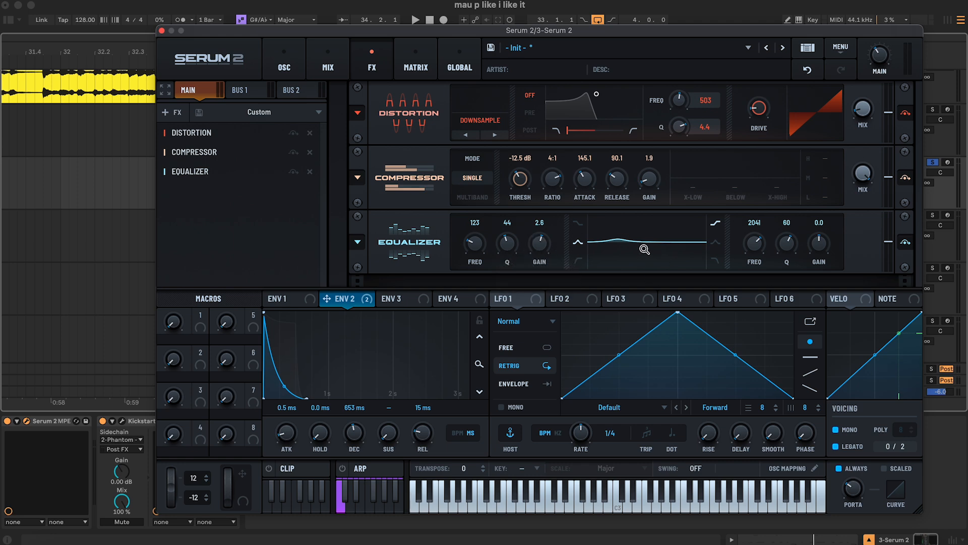
{"action": "key", "text": "space"}
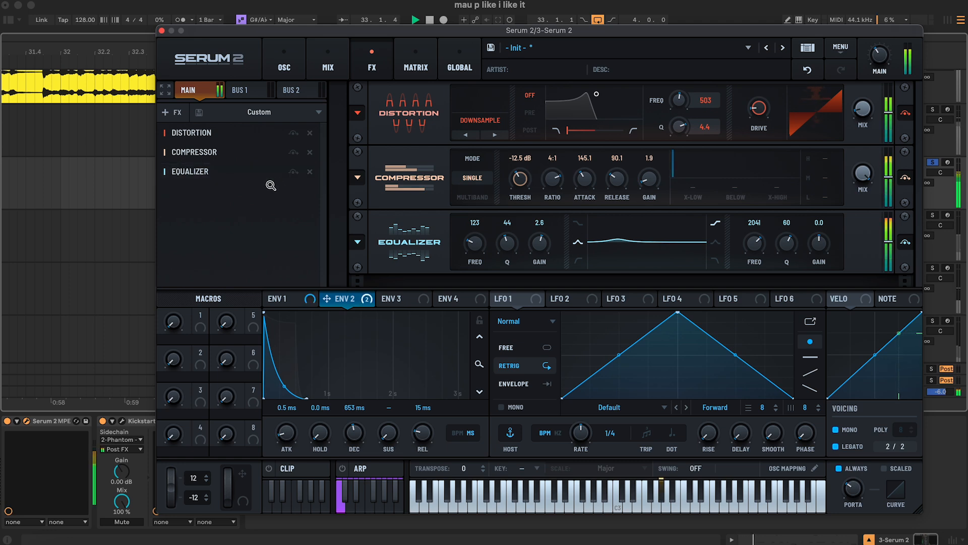
{"action": "left_click", "coordinate": [294, 172]}
{"action": "left_click", "coordinate": [294, 172]}
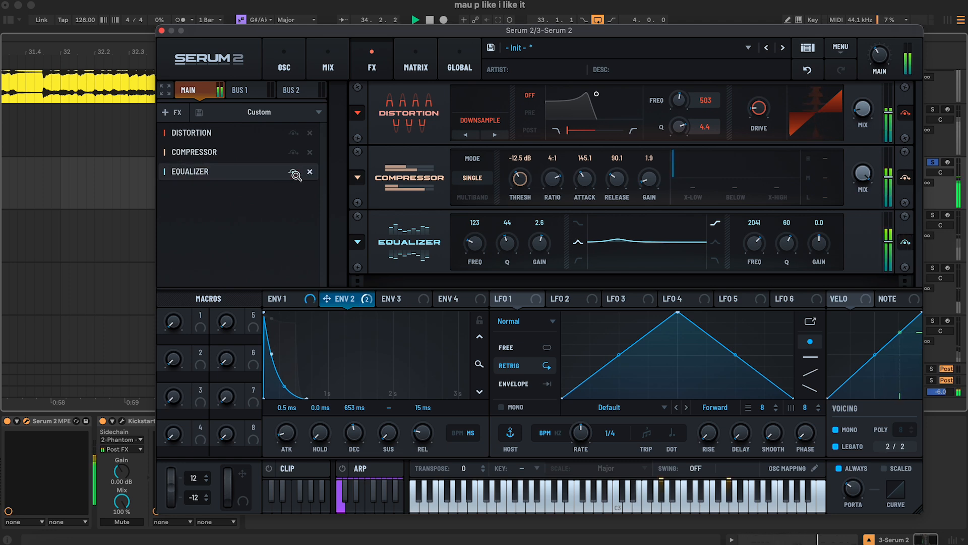
Set the Equalizer's low-band gain to 1.9, stop playback and close the Serum 2 window.
{"action": "left_click_drag", "start_coordinate": [539, 250], "coordinate": [539, 253]}
{"action": "key", "text": "space"}
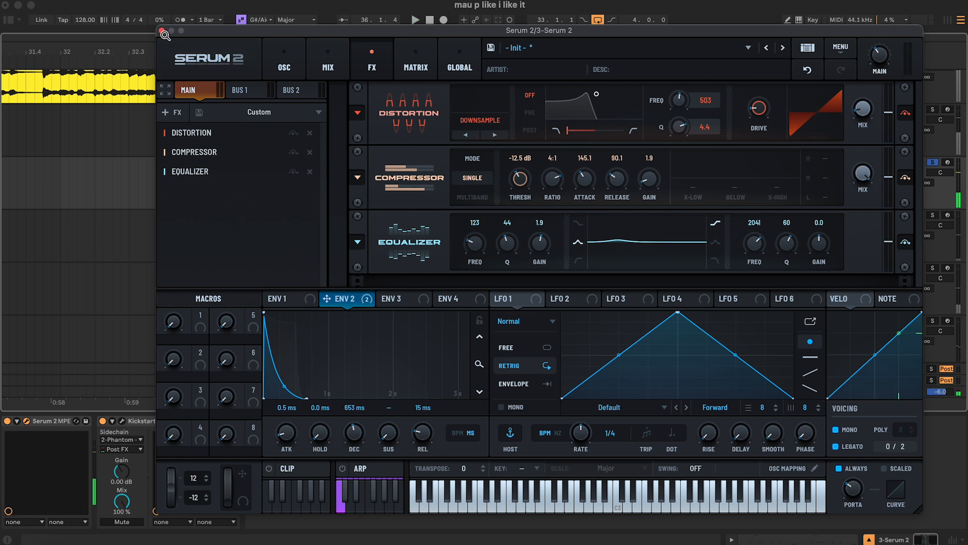
{"action": "left_click", "coordinate": [163, 32]}
Solo the kick together with the bass, play them and lower the kick track's volume to -4.6 dB.
{"action": "left_click", "coordinate": [936, 111]}
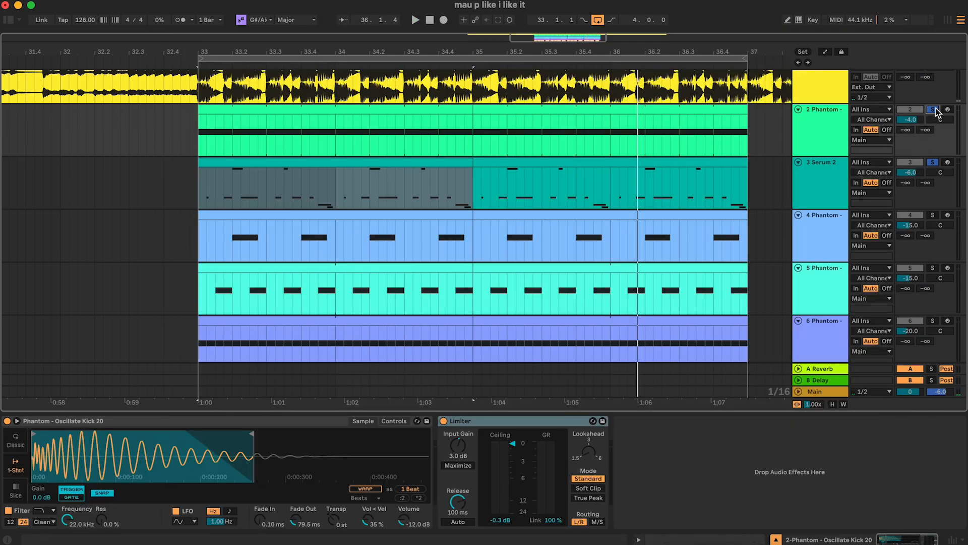
{"action": "key", "text": "space"}
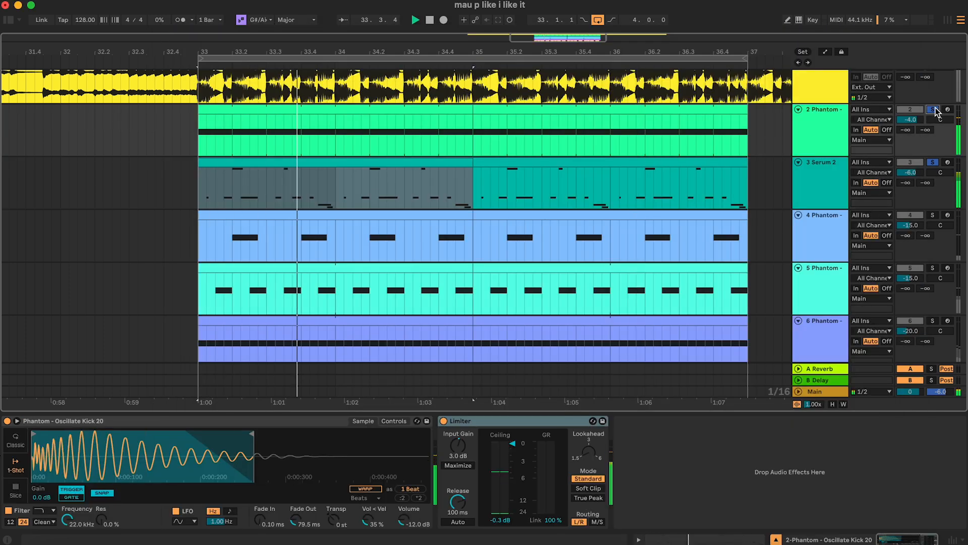
{"action": "left_click_drag", "start_coordinate": [911, 119], "coordinate": [911, 122]}
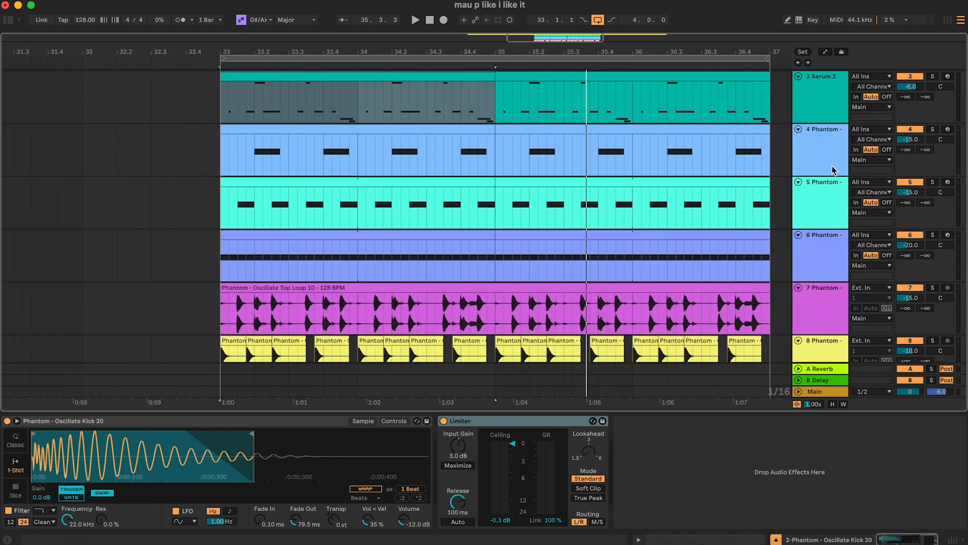
Solo the Oscillate Clap 13 track and play it to hear the clap pattern on its own.
{"action": "scroll", "coordinate": [832, 161], "scroll_direction": "down", "scroll_amount": 3}
{"action": "left_click", "coordinate": [832, 161]}
{"action": "key", "text": "space"}
{"action": "left_click", "coordinate": [482, 130]}
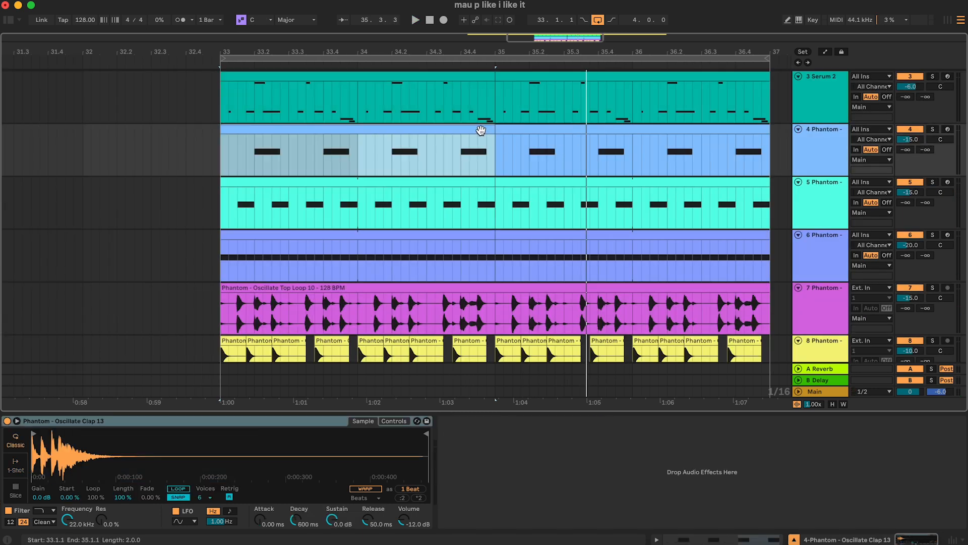
{"action": "key", "text": "s"}
{"action": "key", "text": "space"}
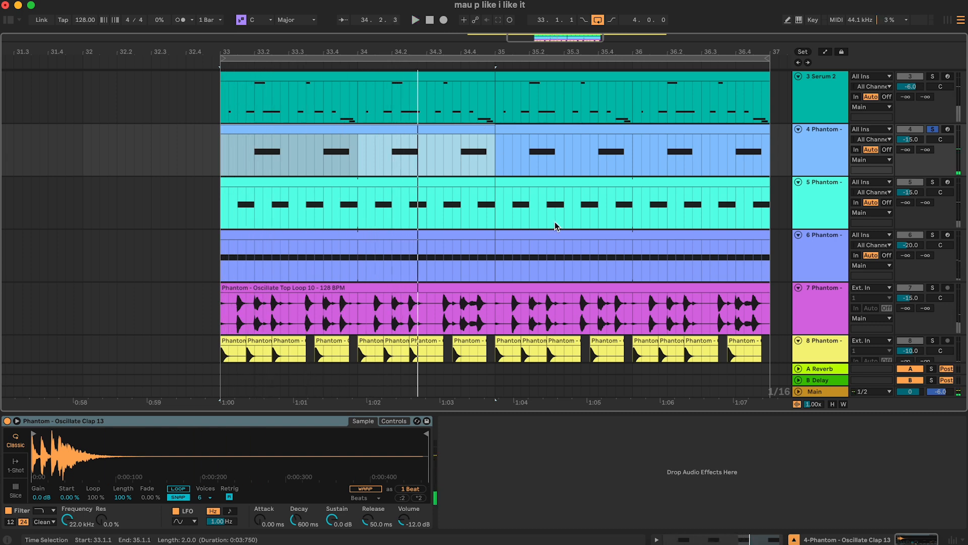
Solo and play the Open Hat 30 track with its Reverb, and the Closed Hat 4 track after it.
{"action": "scroll", "coordinate": [555, 226], "scroll_direction": "down", "scroll_amount": 2}
{"action": "left_click", "coordinate": [826, 155]}
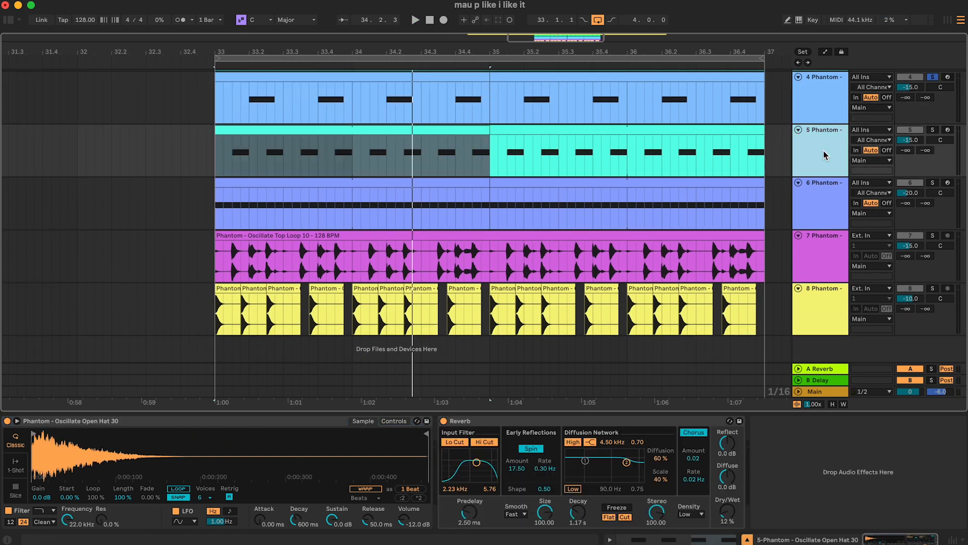
{"action": "key", "text": "space"}
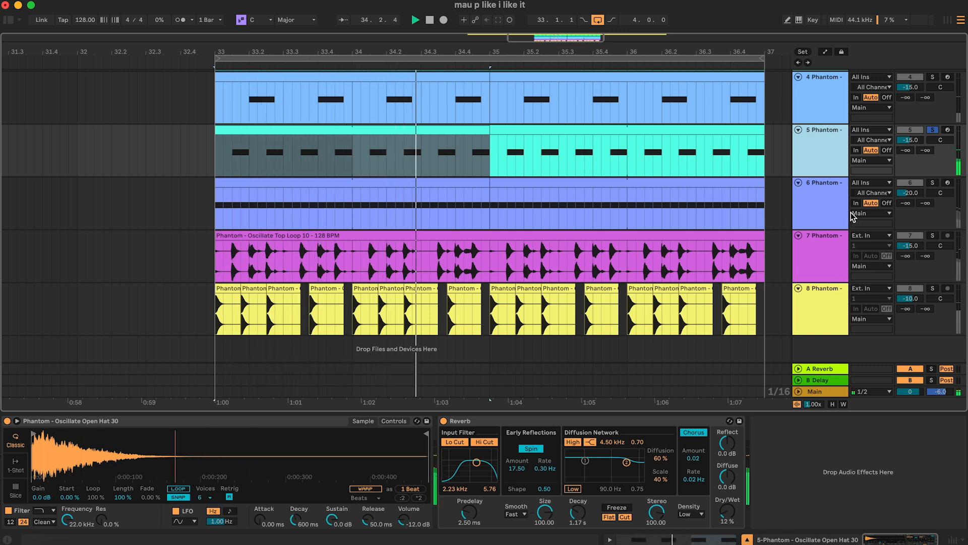
{"action": "key", "text": "space"}
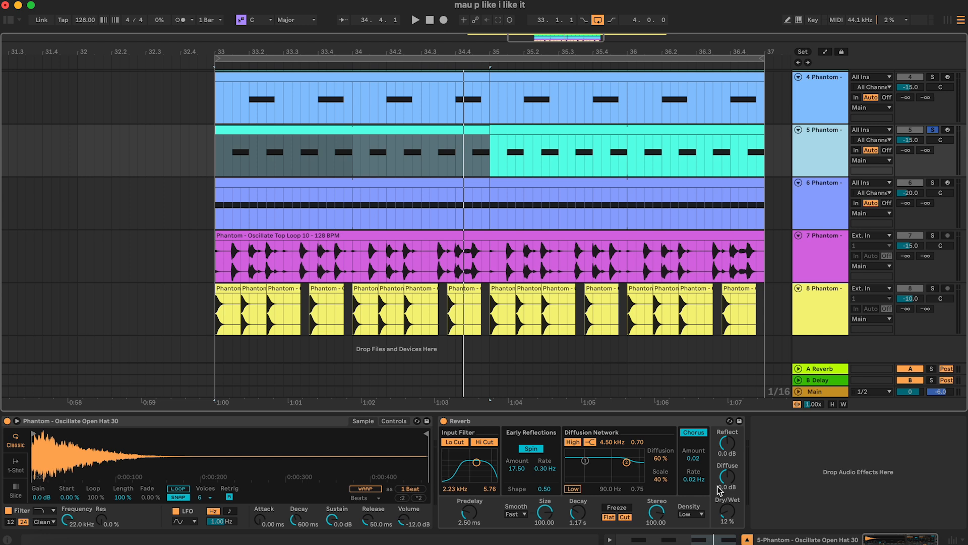
{"action": "key", "text": "Down"}
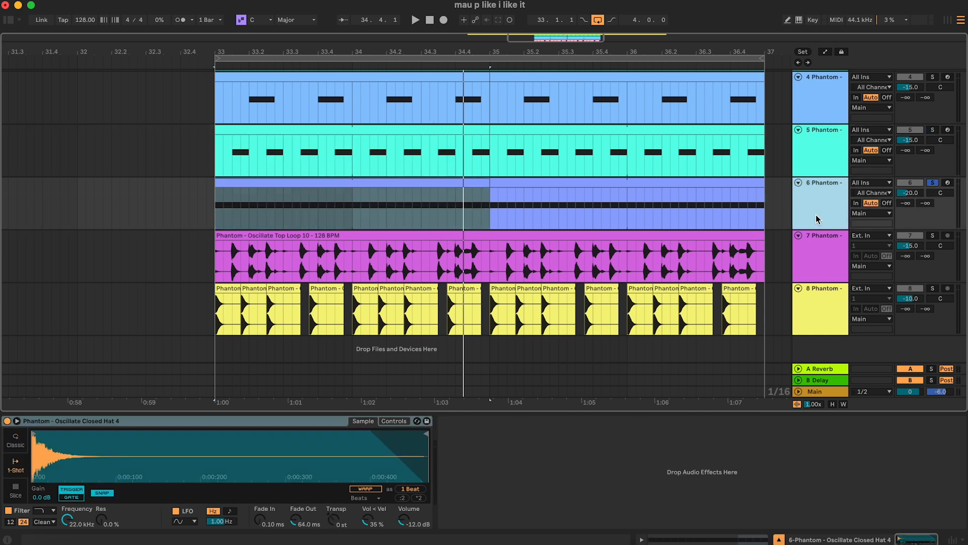
{"action": "key", "text": "space"}
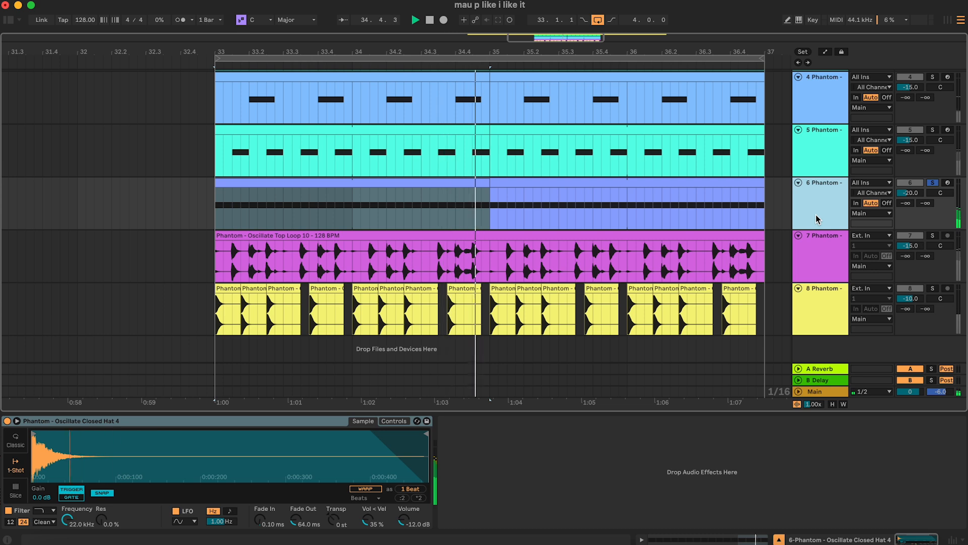
Listen to the Top Loop 10 and Percussion tracks soloed one after the other.
{"action": "left_click", "coordinate": [833, 265]}
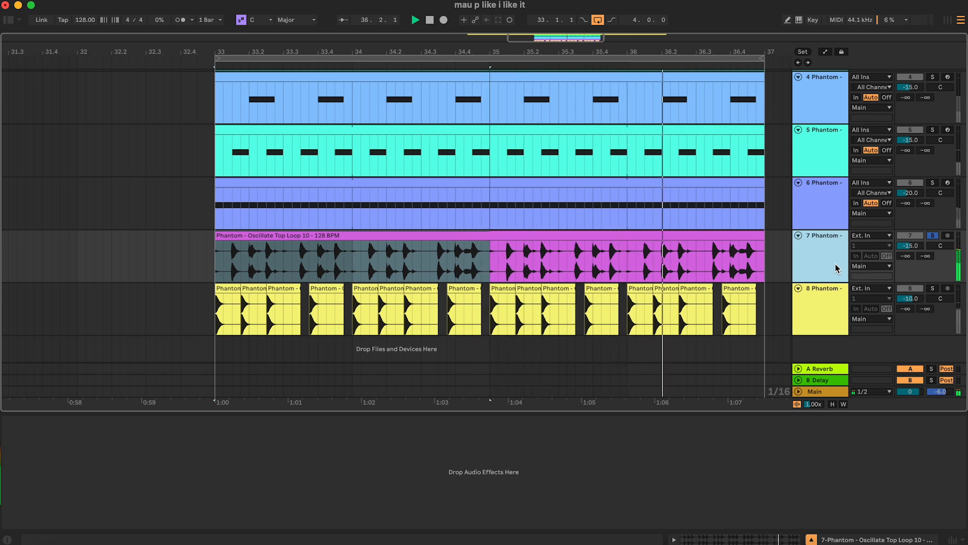
{"action": "left_click", "coordinate": [825, 311]}
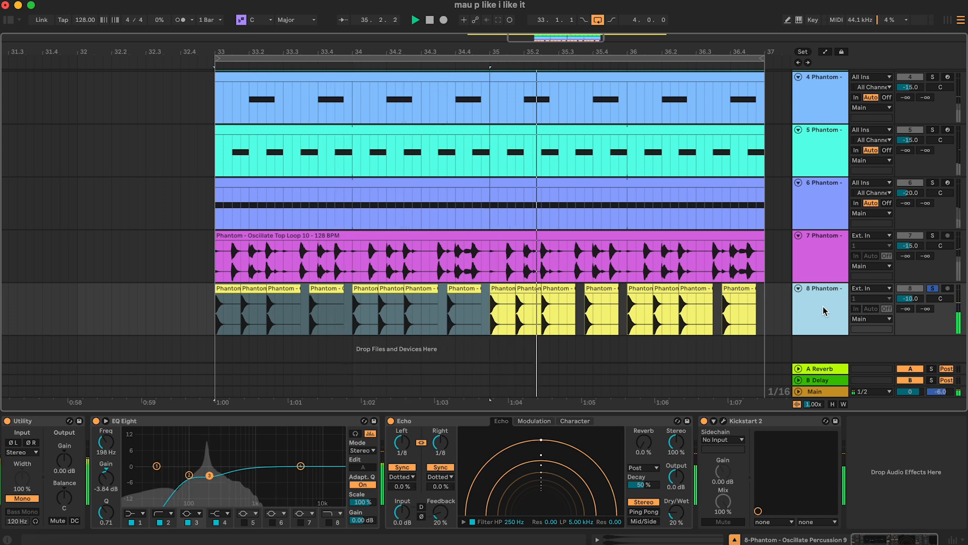
{"action": "key", "text": "space"}
Open the first Serum 2 bass clip in the note editor and bring all its notes into view.
{"action": "scroll", "coordinate": [825, 311], "scroll_direction": "up", "scroll_amount": 3}
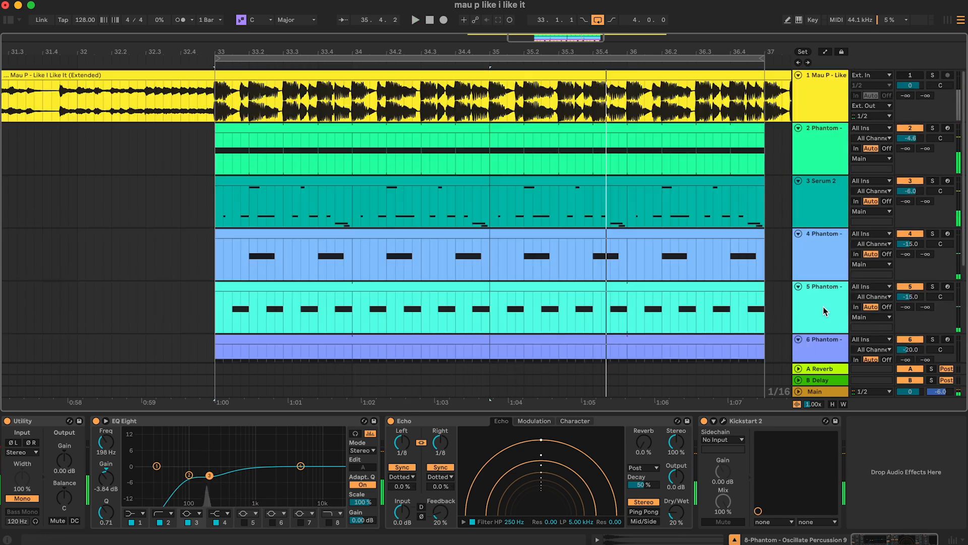
{"action": "left_click", "coordinate": [829, 193]}
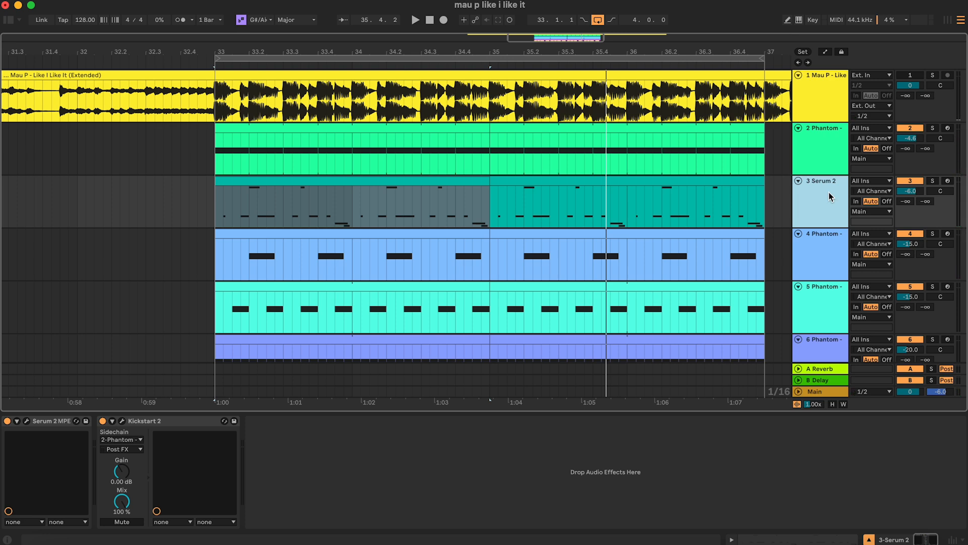
{"action": "double_click", "coordinate": [470, 183]}
{"action": "left_click", "coordinate": [550, 262]}
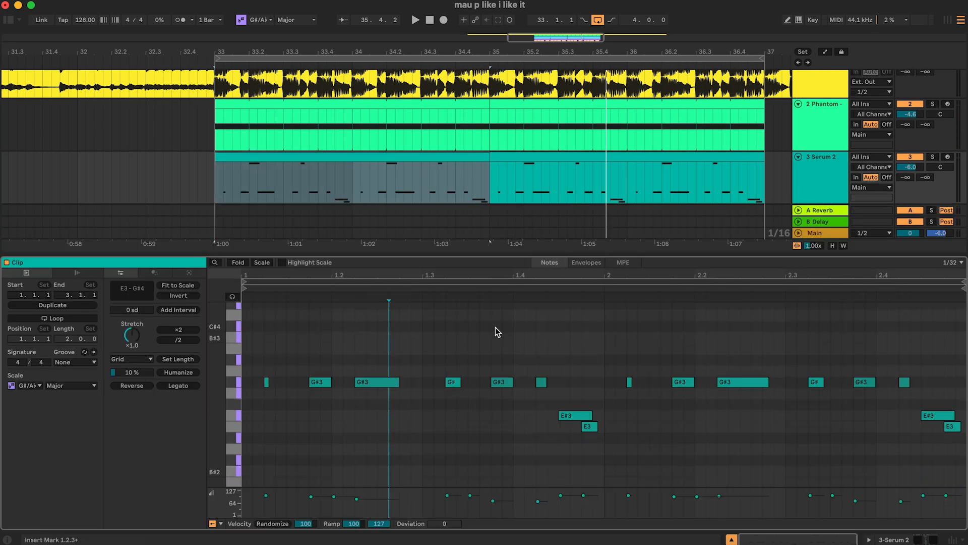
{"action": "scroll", "coordinate": [498, 330], "scroll_direction": "up", "scroll_amount": 4}
Solo the Serum 2 track, play the first bass clip and examine its note pattern.
{"action": "left_click", "coordinate": [324, 156]}
{"action": "key", "text": "space"}
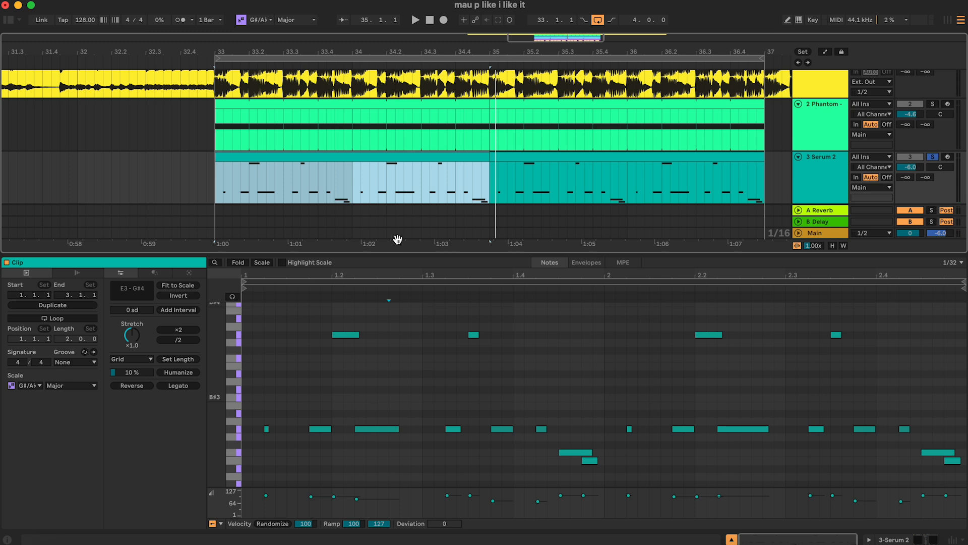
{"action": "left_click_drag", "start_coordinate": [336, 313], "coordinate": [416, 476]}
{"action": "left_click", "coordinate": [565, 415]}
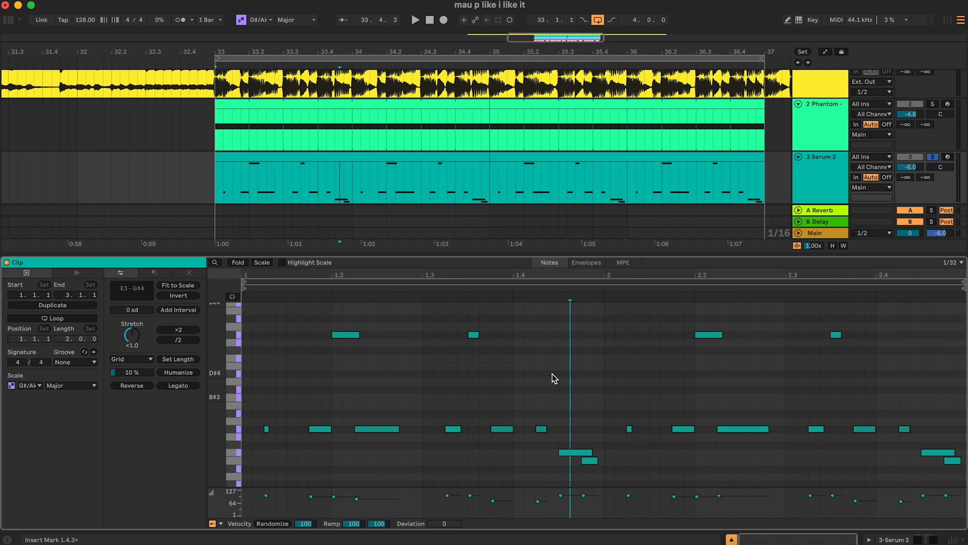
Display the bass clip's MIDI Ctrl Pitch Bend envelope and play the clip to hear the bends.
{"action": "left_click", "coordinate": [585, 263]}
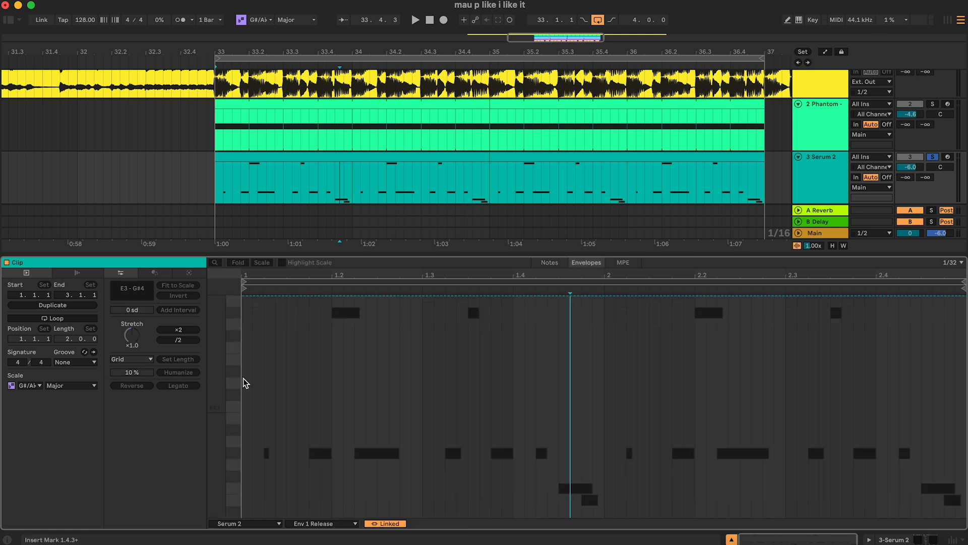
{"action": "left_click", "coordinate": [266, 525]}
{"action": "left_click", "coordinate": [271, 414]}
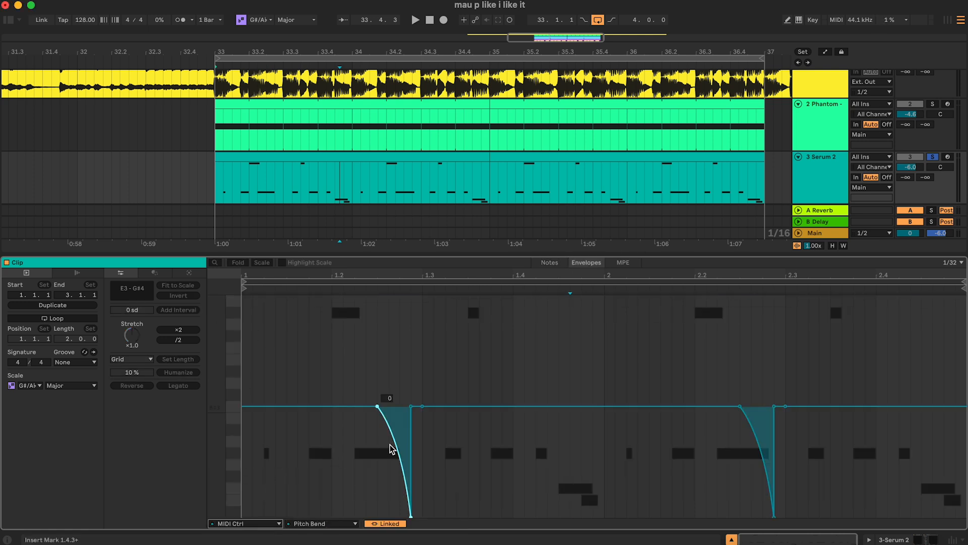
{"action": "key", "text": "space"}
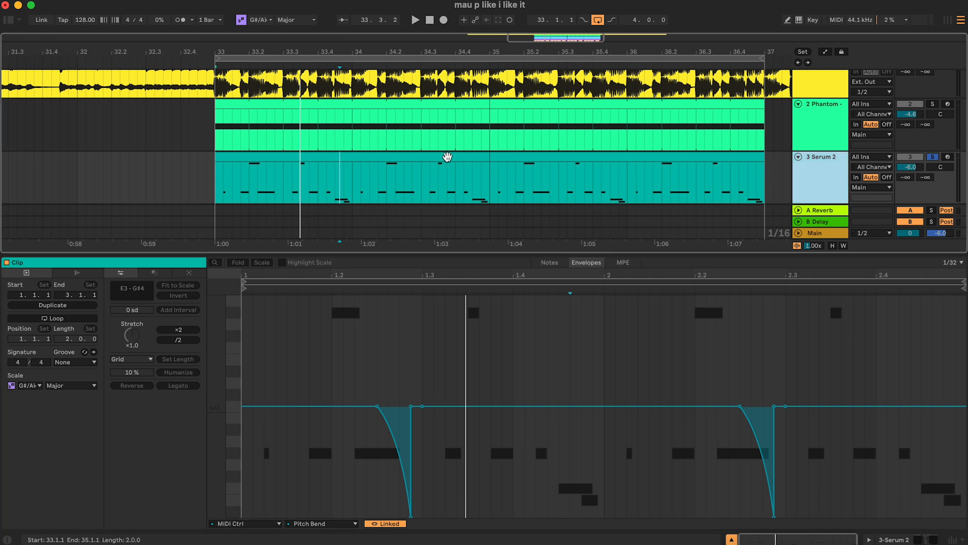
Return to the bass clip's notes and play them to examine the overlapping notes after beat 1.2.
{"action": "left_click", "coordinate": [445, 156]}
{"action": "left_click", "coordinate": [548, 265]}
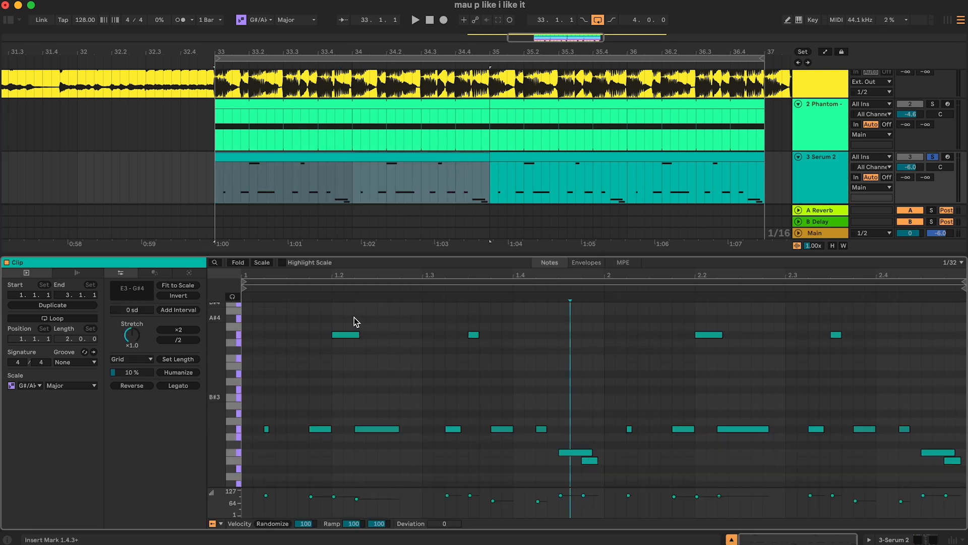
{"action": "left_click_drag", "start_coordinate": [358, 278], "coordinate": [359, 451]}
{"action": "key", "text": "space"}
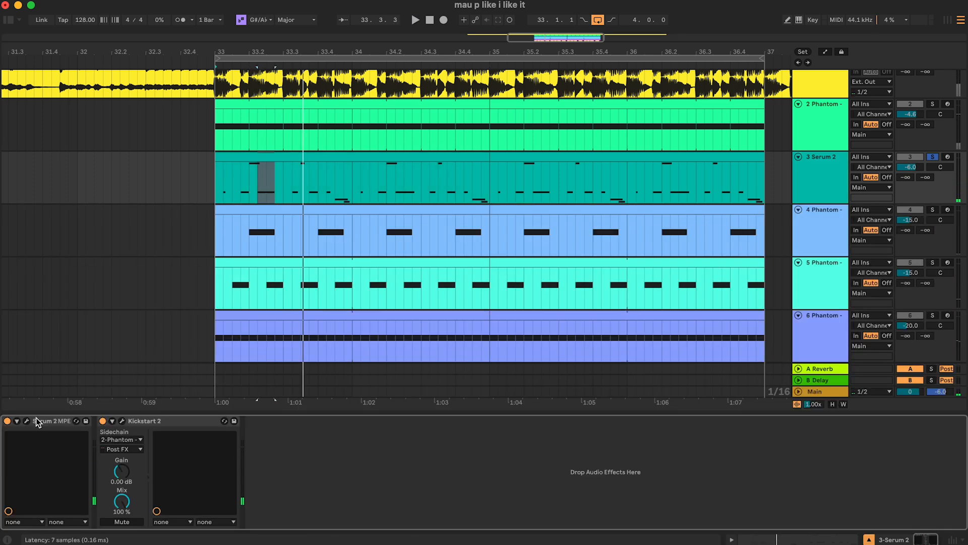
Display Serum 2's oscillators, play the bass while trying the portamento amount, and close the plug-in window.
{"action": "left_click", "coordinate": [28, 421]}
{"action": "left_click", "coordinate": [284, 61]}
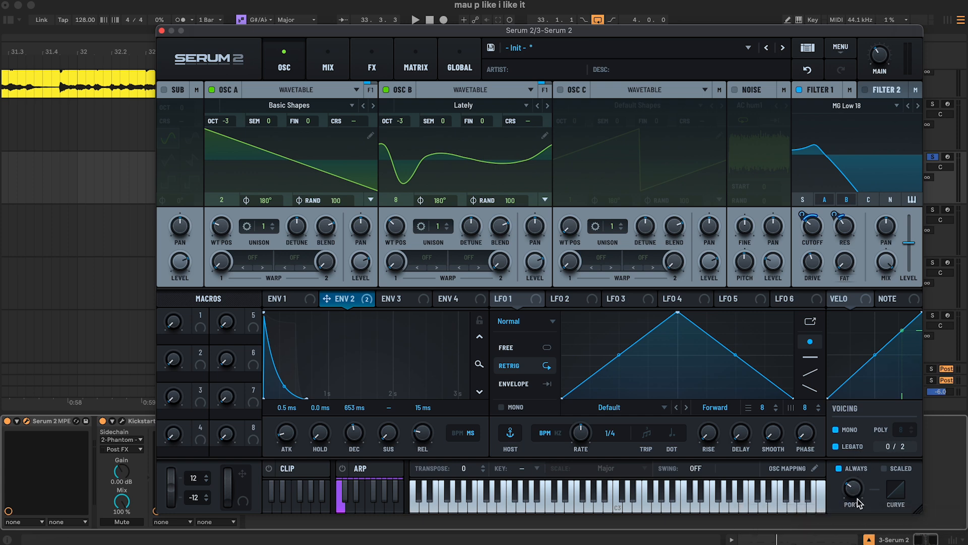
{"action": "mouse_move", "coordinate": [856, 493]}
{"action": "key", "text": "space"}
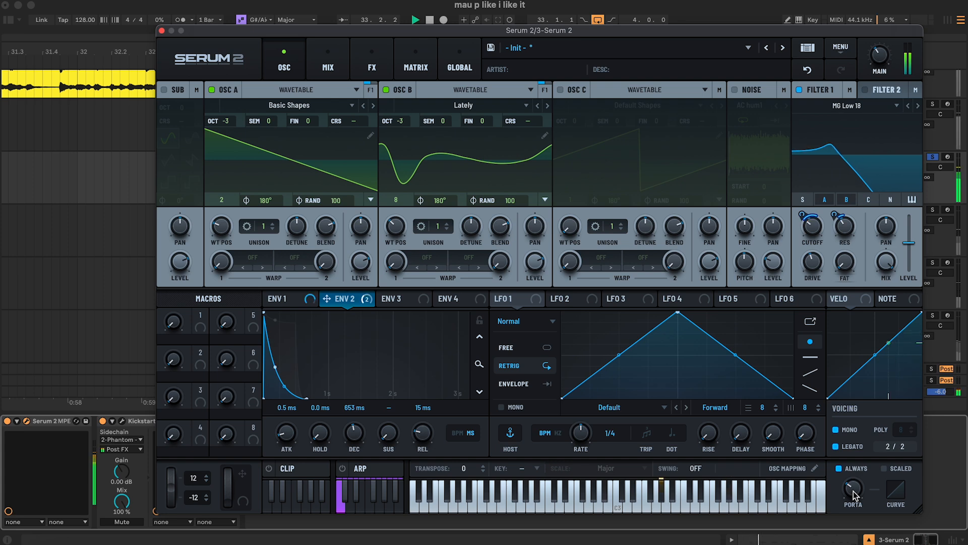
{"action": "mouse_move", "coordinate": [856, 496]}
{"action": "left_mouse_down"}
{"action": "mouse_move", "coordinate": [855, 315]}
{"action": "mouse_move", "coordinate": [866, 506]}
{"action": "mouse_move", "coordinate": [854, 496]}
{"action": "left_mouse_up"}
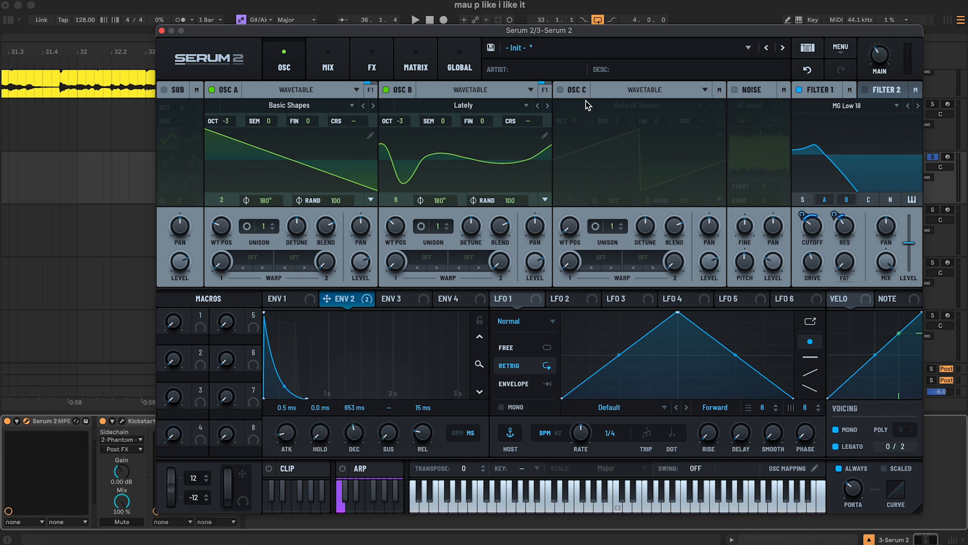
{"action": "left_click", "coordinate": [161, 31]}
{"action": "left_click", "coordinate": [443, 183]}
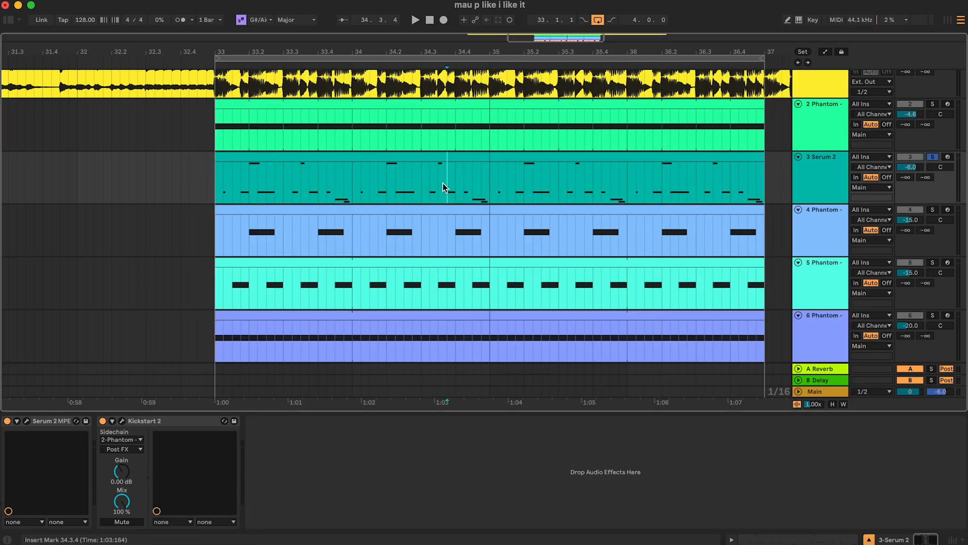